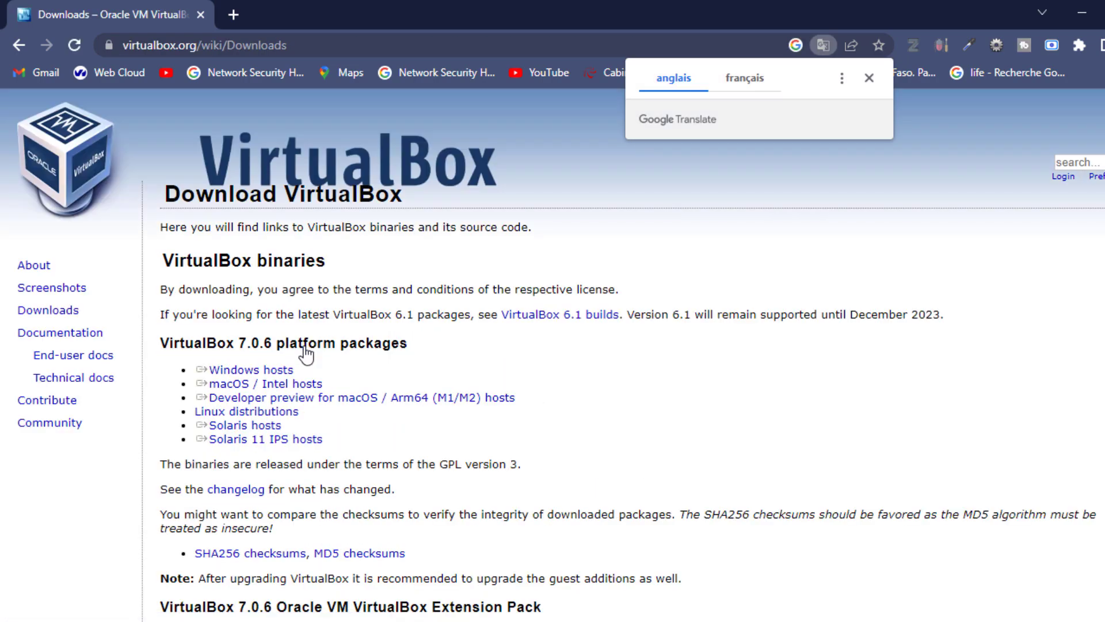
Step: Save the VirtualBox 7.0.6 Windows-host installer into the Téléchargements folder
click(256, 371)
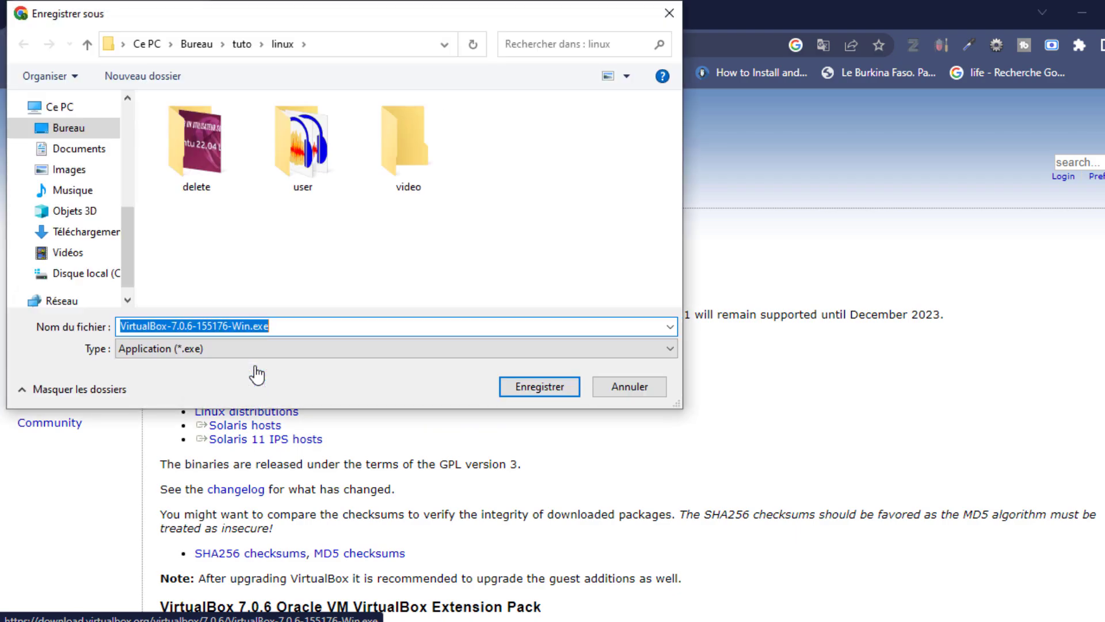
click(101, 236)
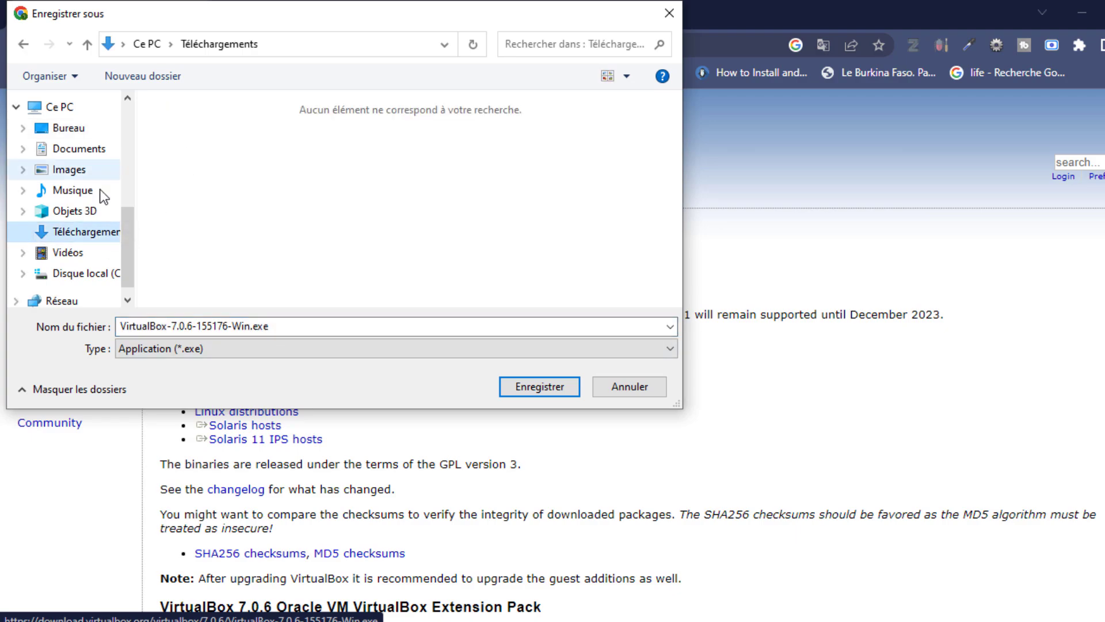
click(526, 387)
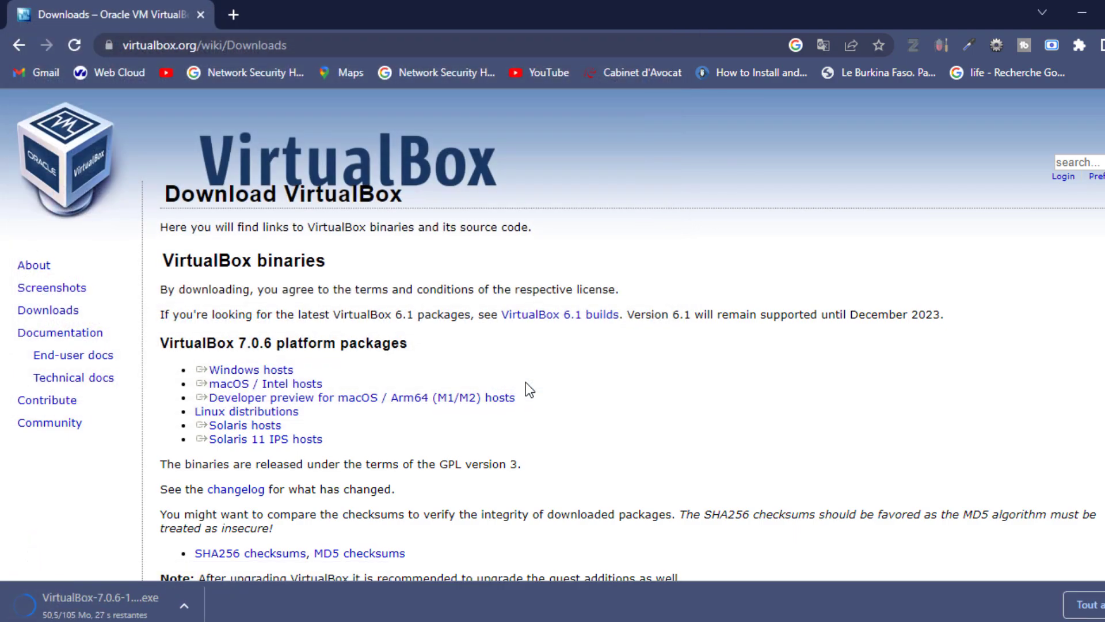
Step: Install VirtualBox 7.0.6 with default options, then launch the machine manager
click(122, 602)
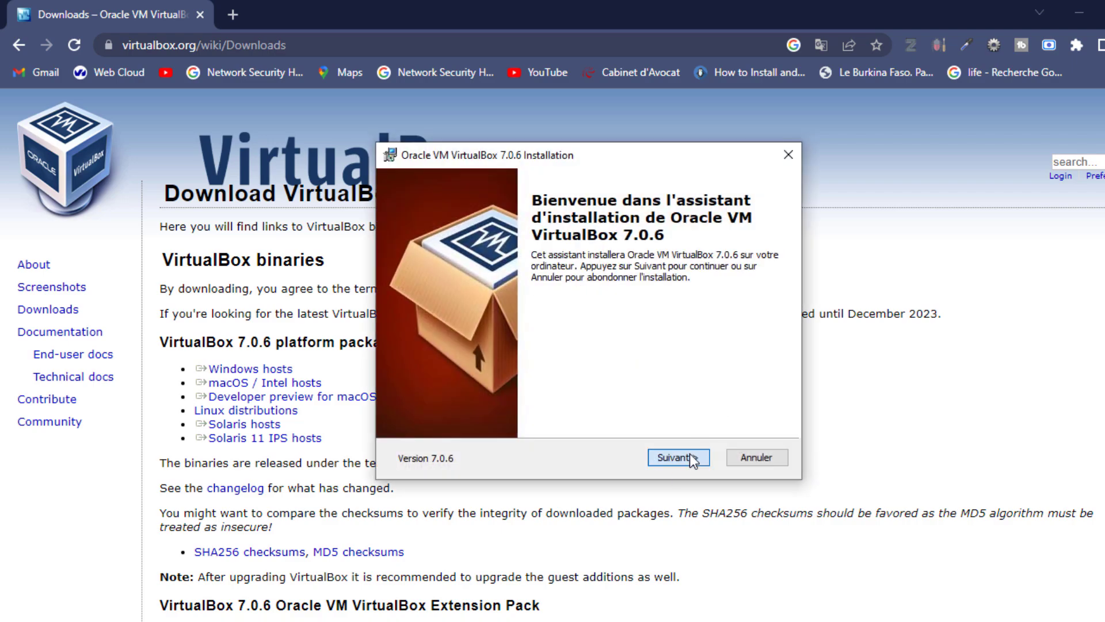
click(690, 456)
click(689, 455)
click(689, 455)
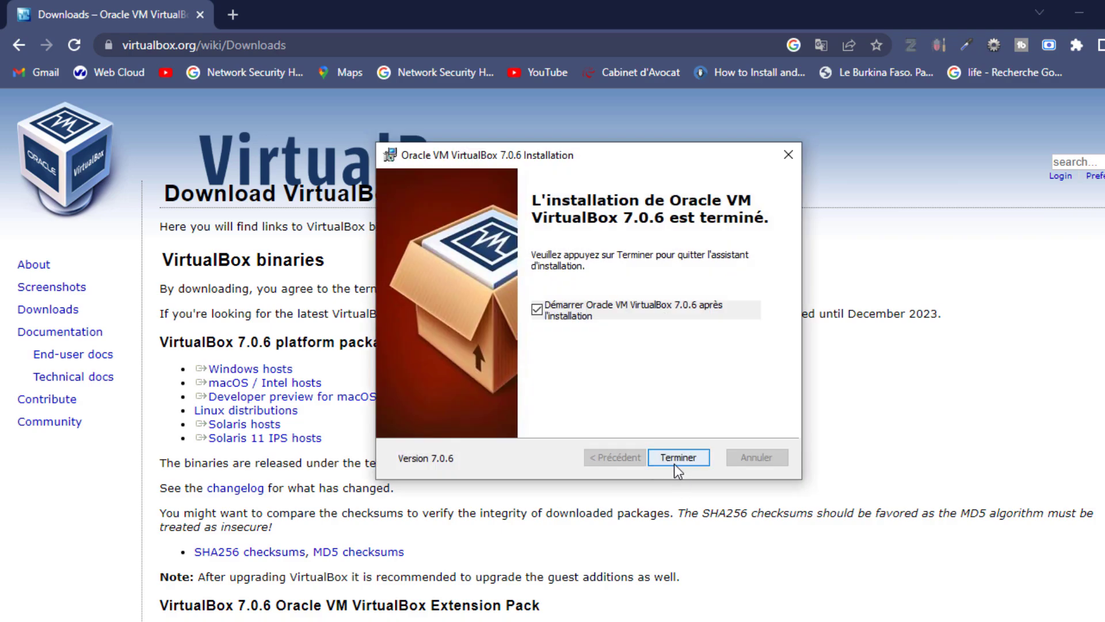
click(689, 457)
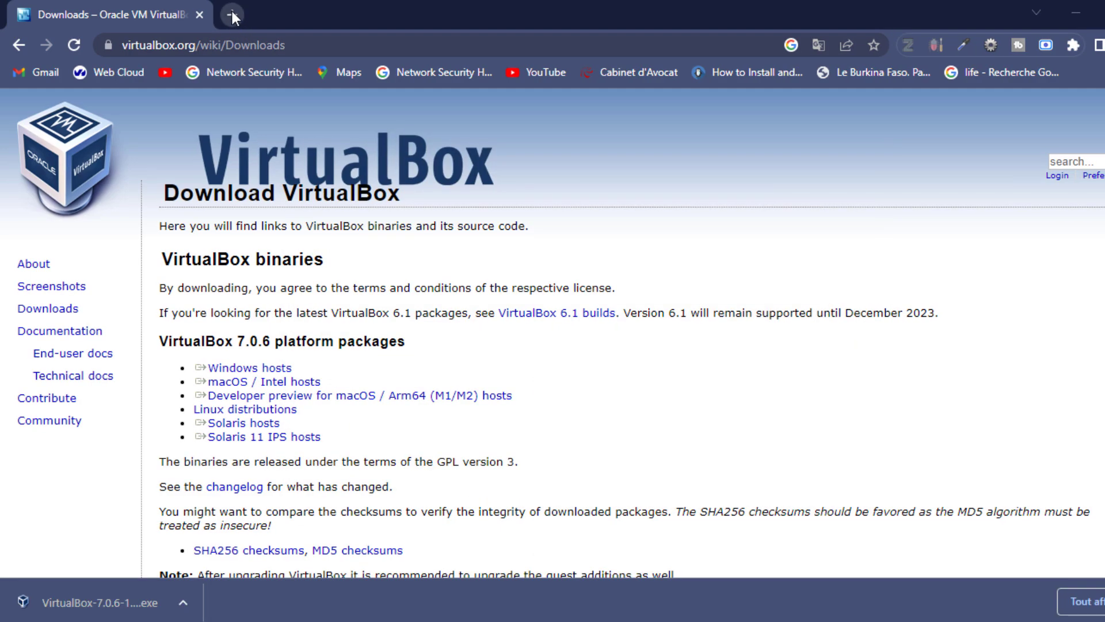
Step: Google 'dawload kali linux' in a new tab and open the kali.org Get Kali page
click(233, 14)
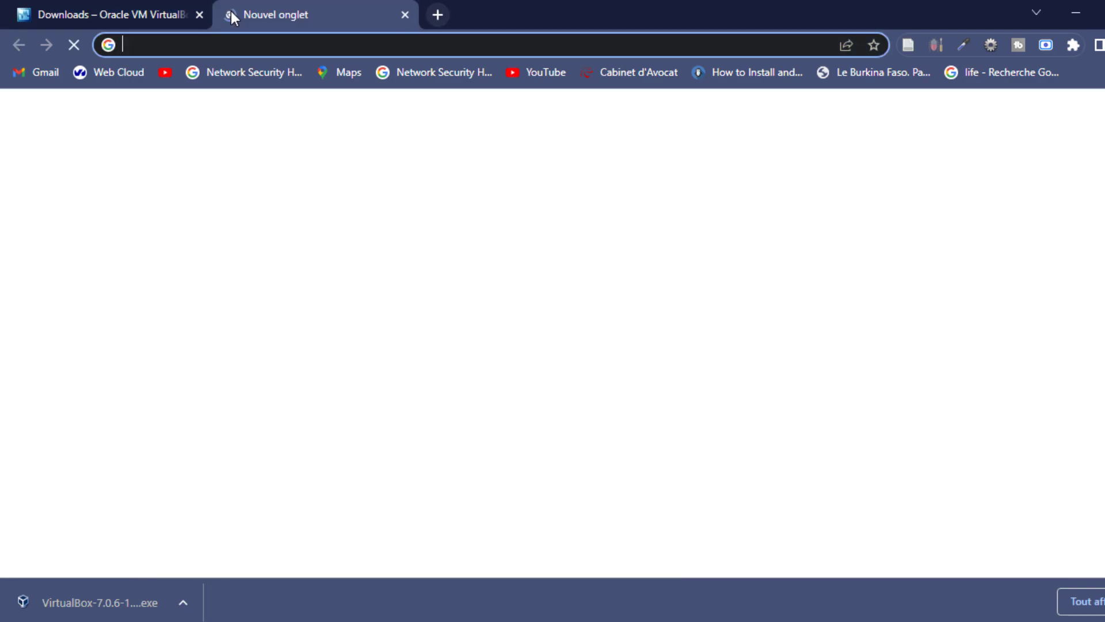
text(dawload kali l)
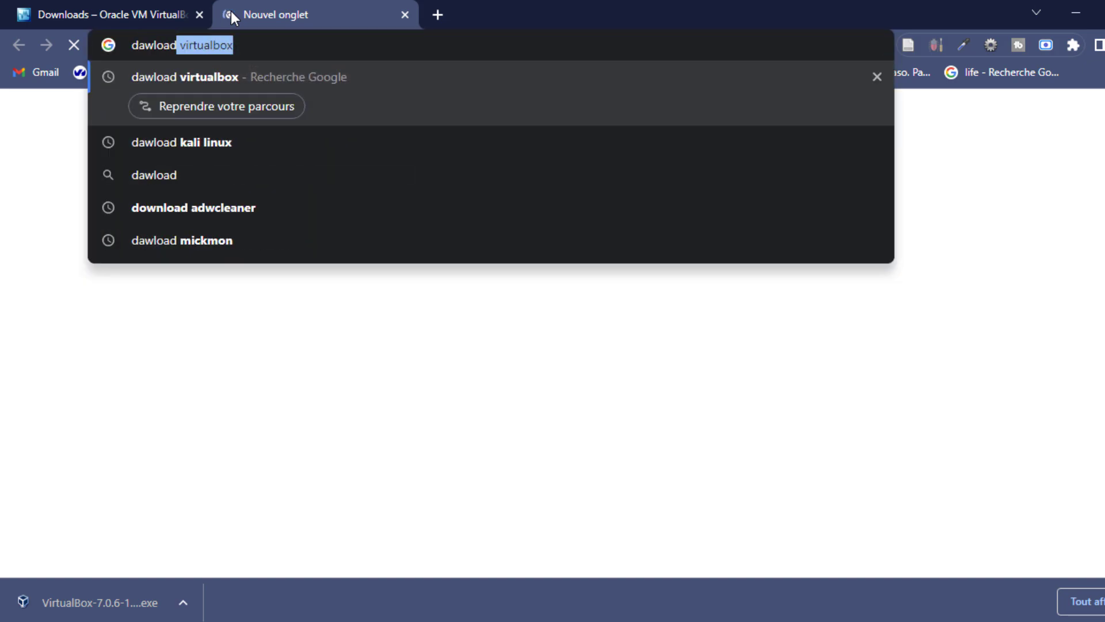
text(inux)
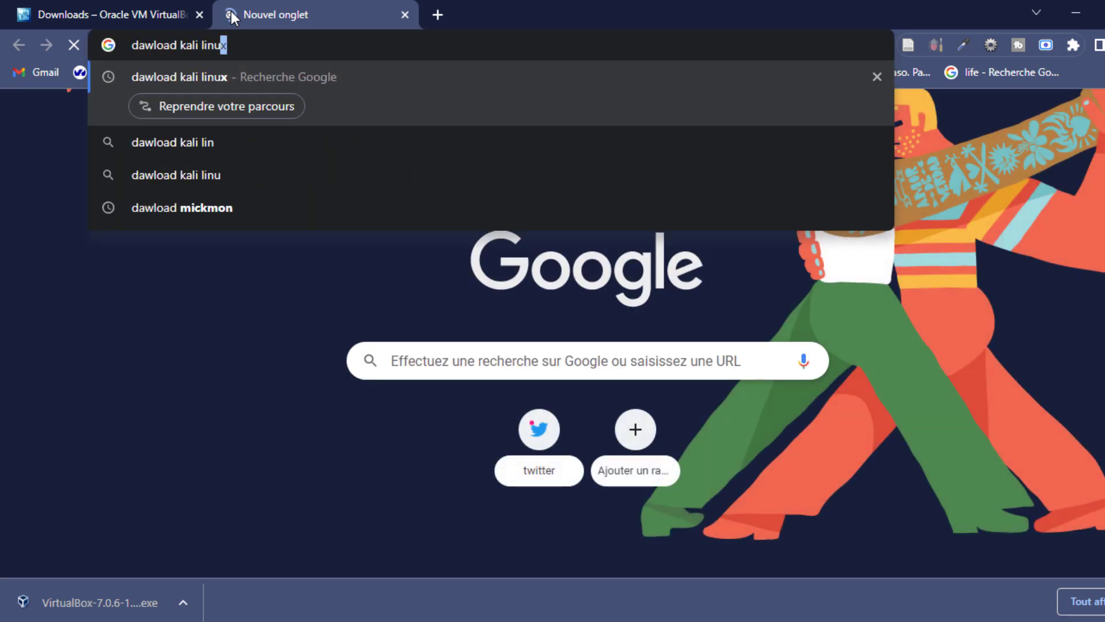
key(Return)
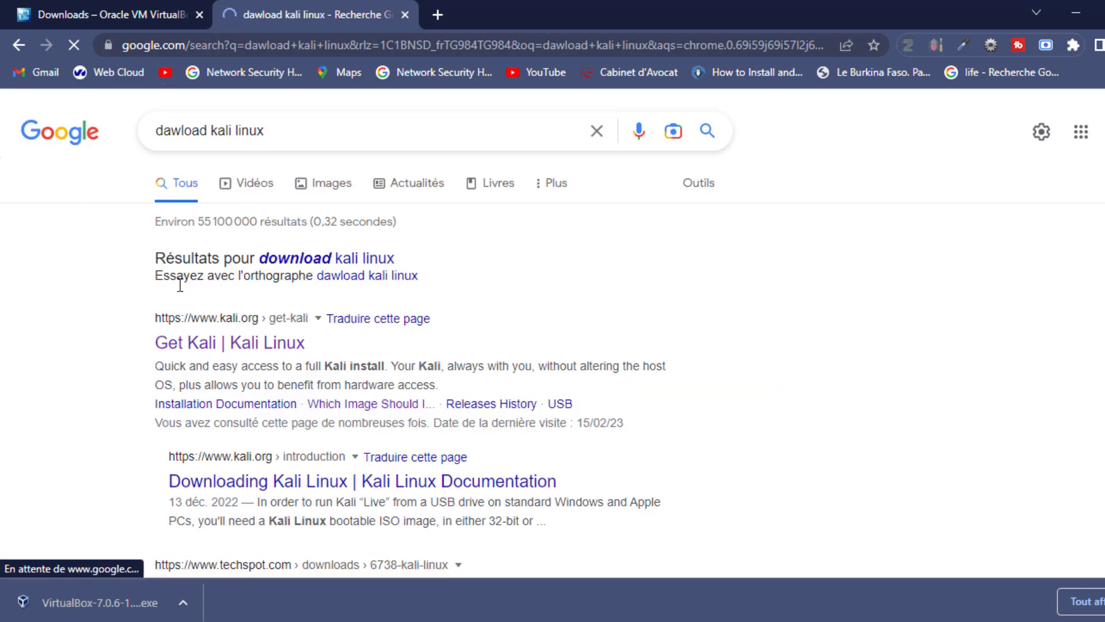
click(222, 341)
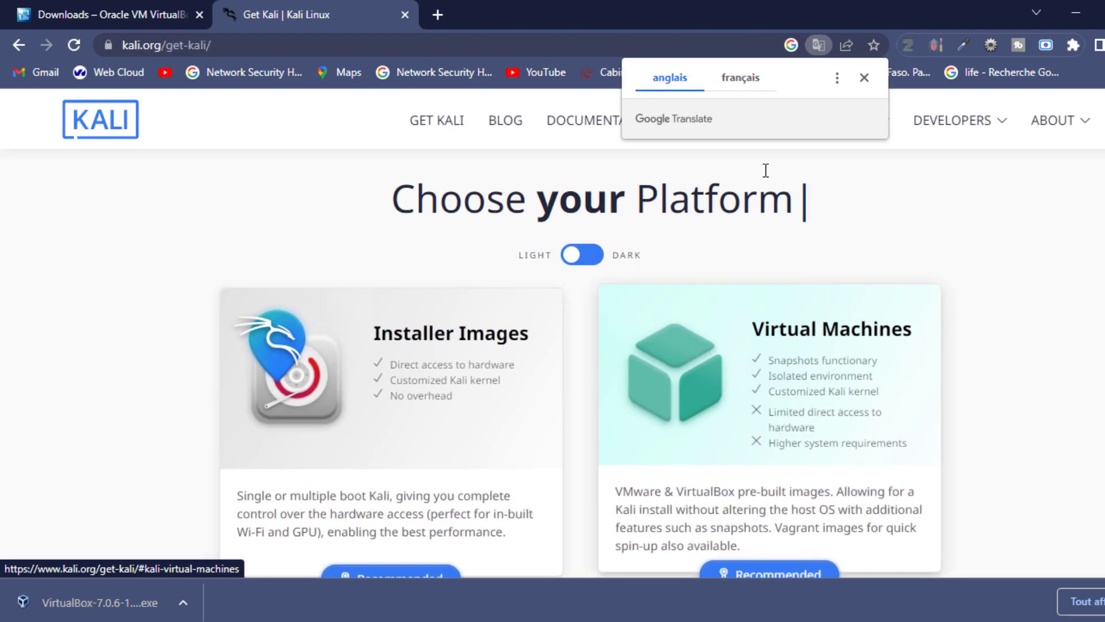
Step: Dismiss the translation prompt and scroll to the Kali Linux 2022.4 64-bit Installer card
click(864, 78)
scroll(739, 366, down, 1)
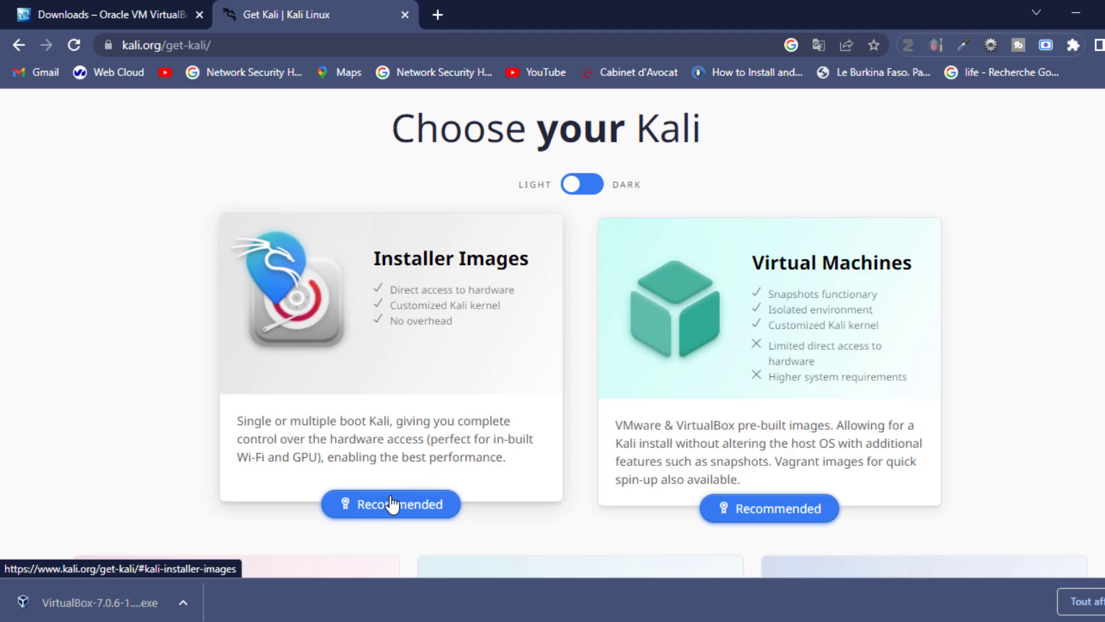
scroll(386, 504, down, 10)
scroll(390, 505, down, 6)
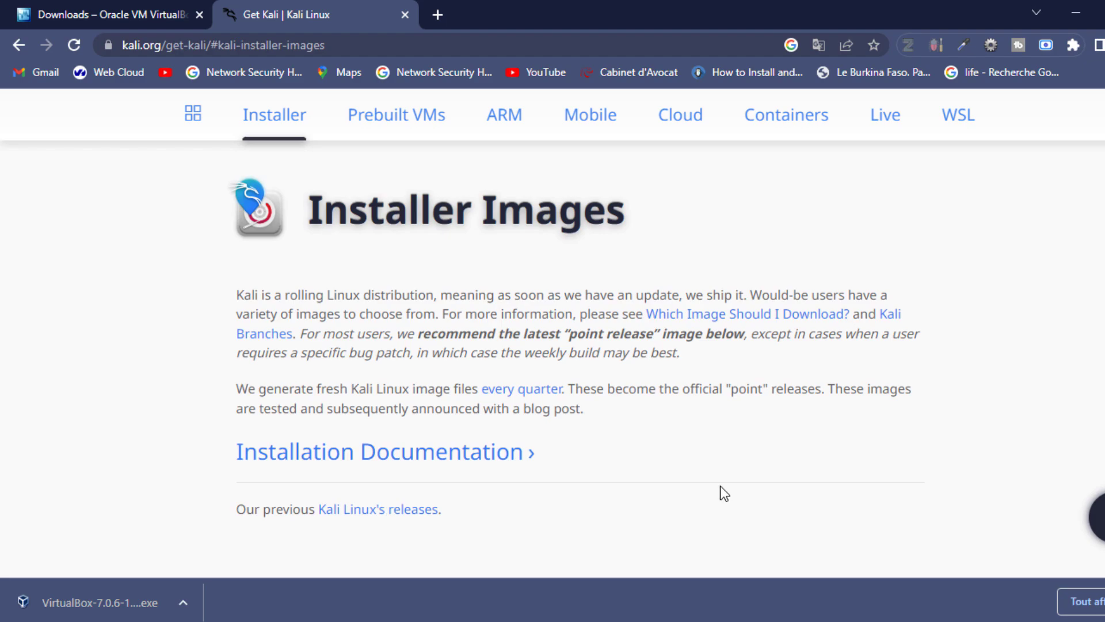
scroll(720, 486, down, 4)
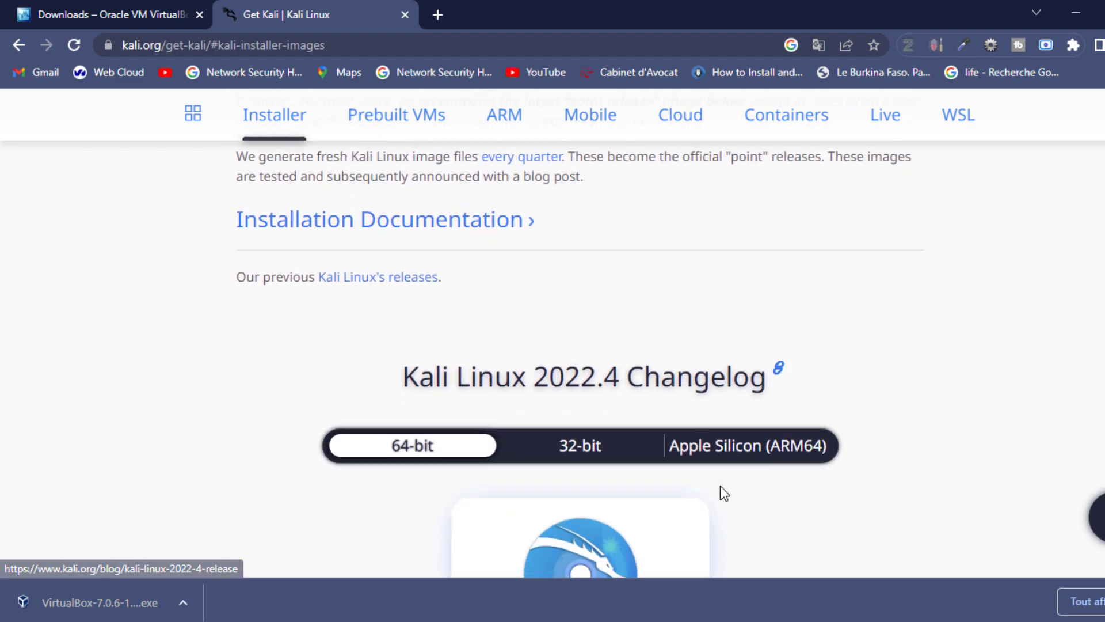
scroll(720, 486, down, 3)
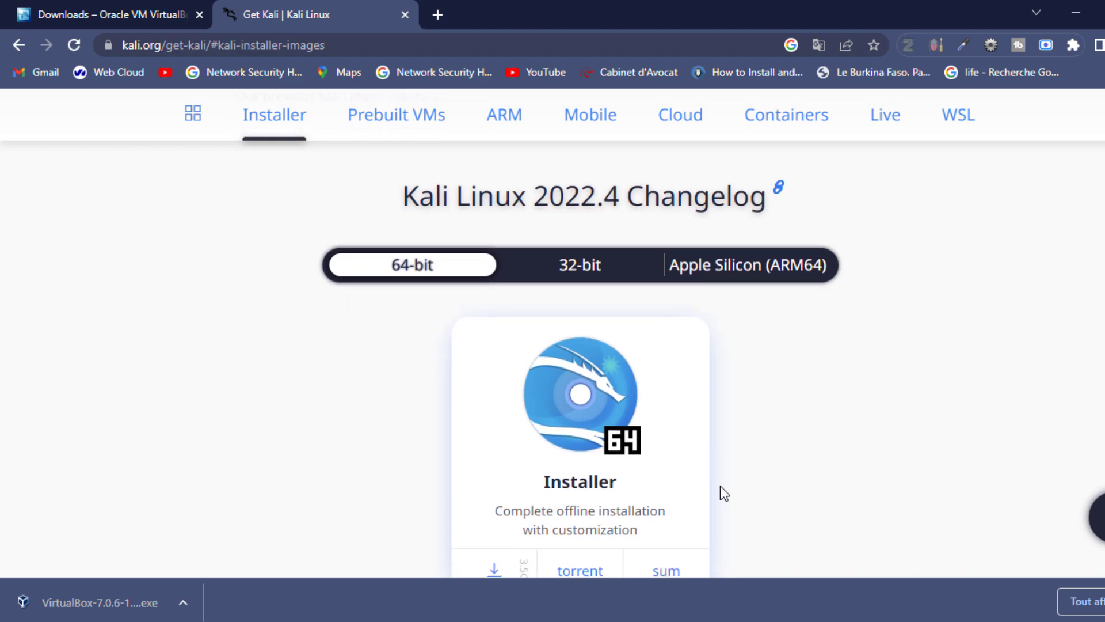
scroll(720, 485, down, 1)
scroll(720, 486, up, 1)
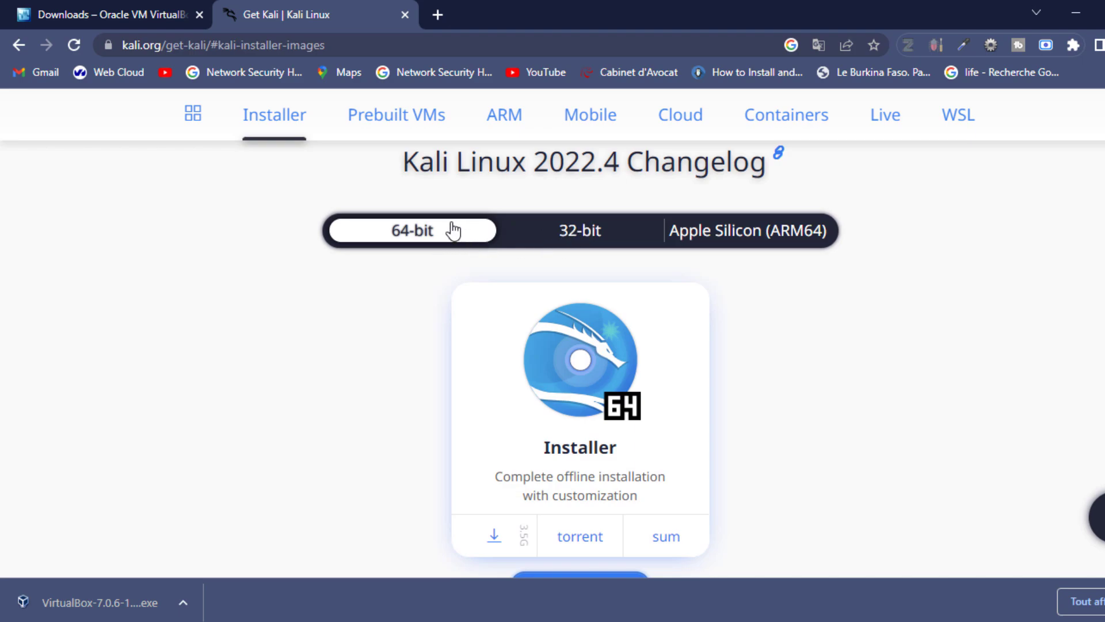
Step: Download and save kali-linux-2022.4-installer-amd64.iso from the 64-bit Installer card
click(567, 469)
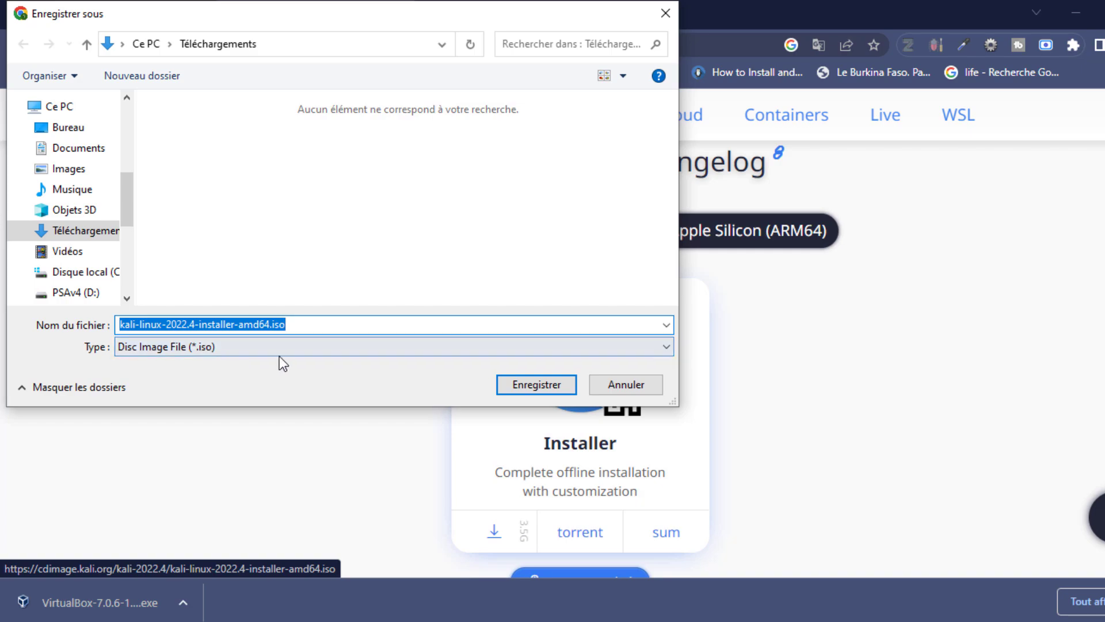
click(530, 385)
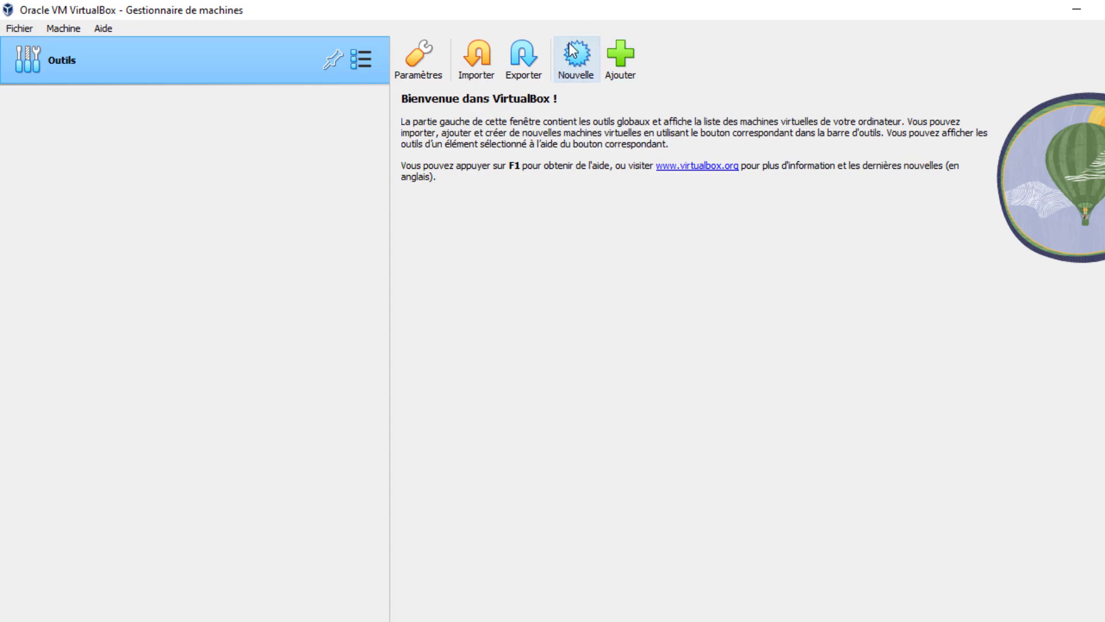
Step: Create a new VM named 'kali linux', 64-bit Linux, default folder, no ISO image
click(574, 65)
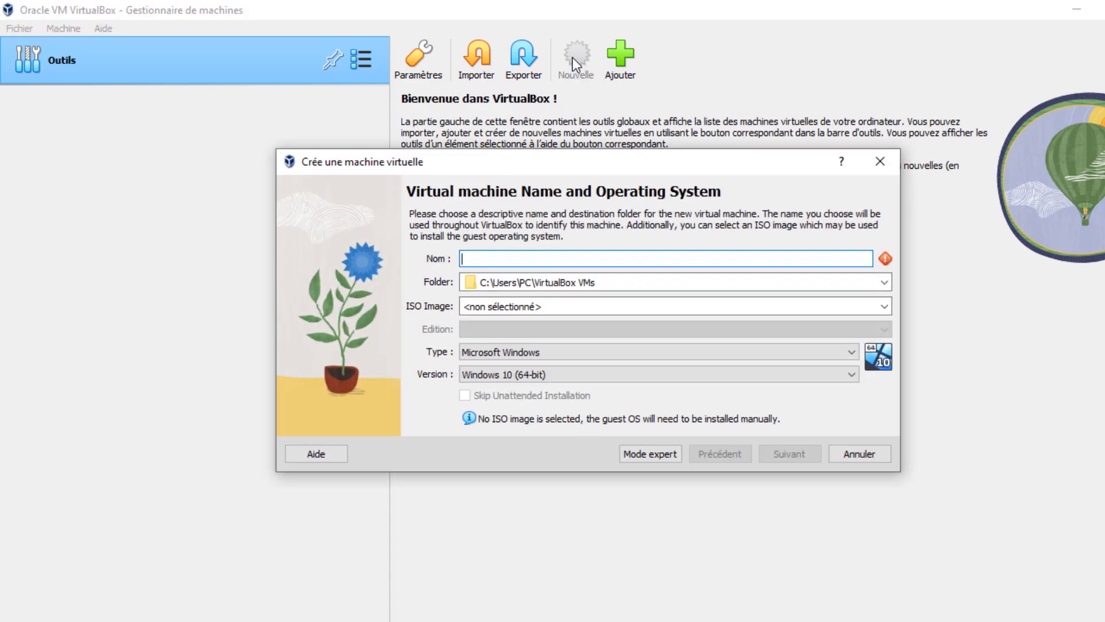
text(kal)
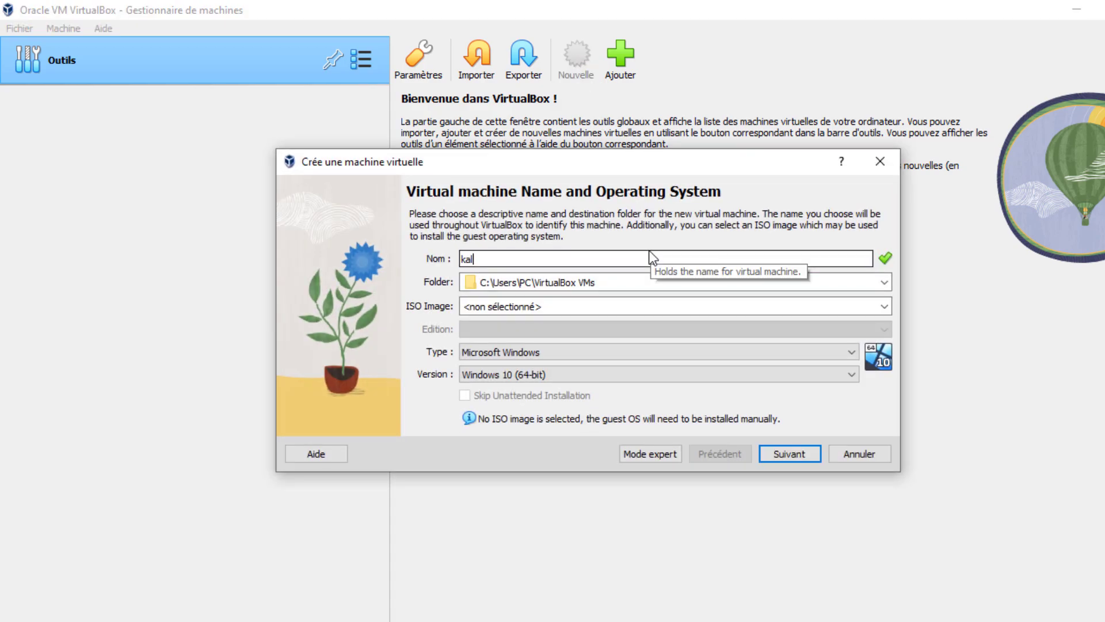
text(i linux)
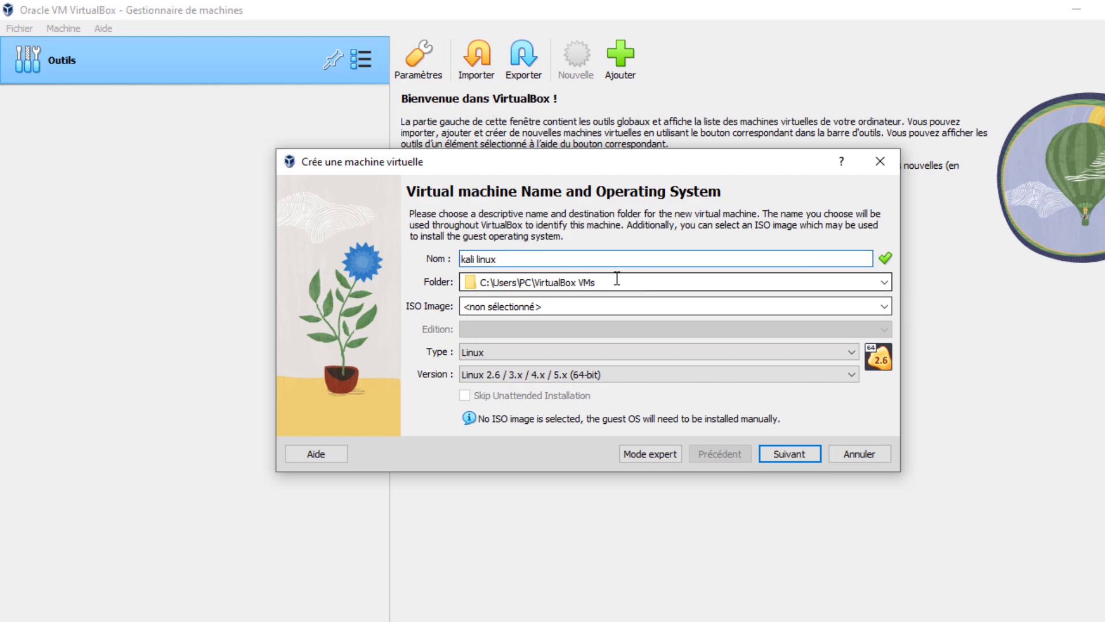
drag(612, 279, 444, 282)
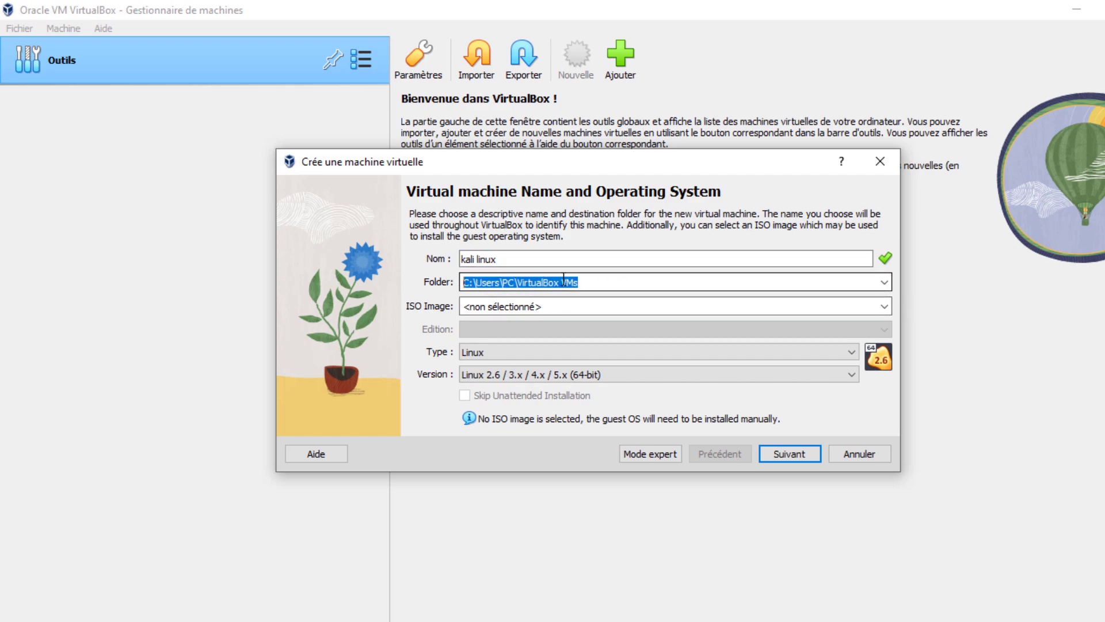
click(584, 283)
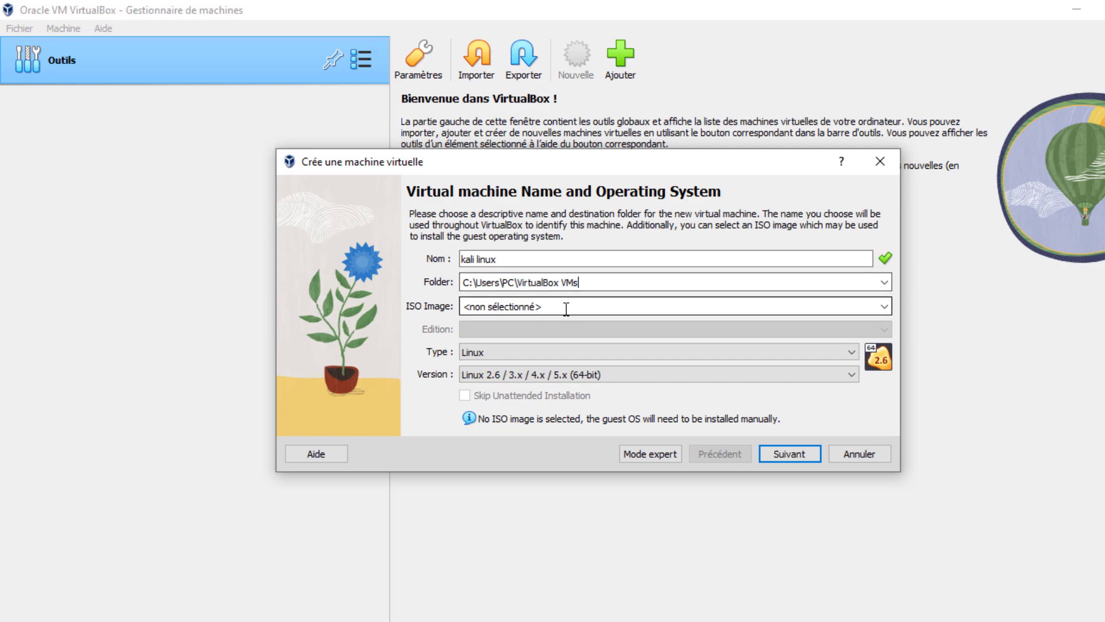
click(570, 309)
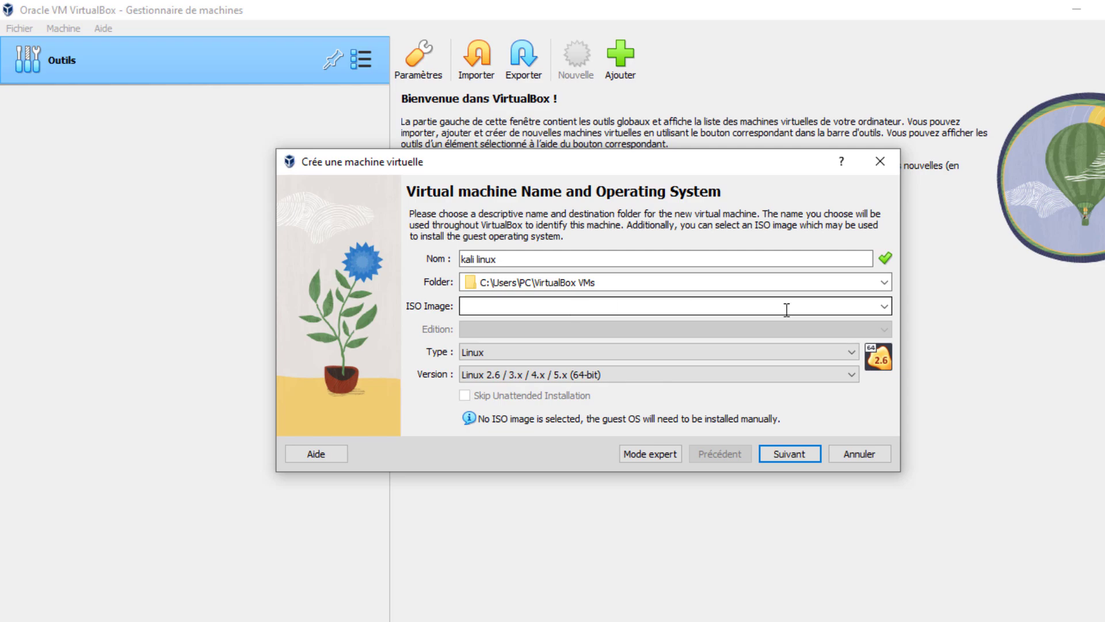
click(882, 306)
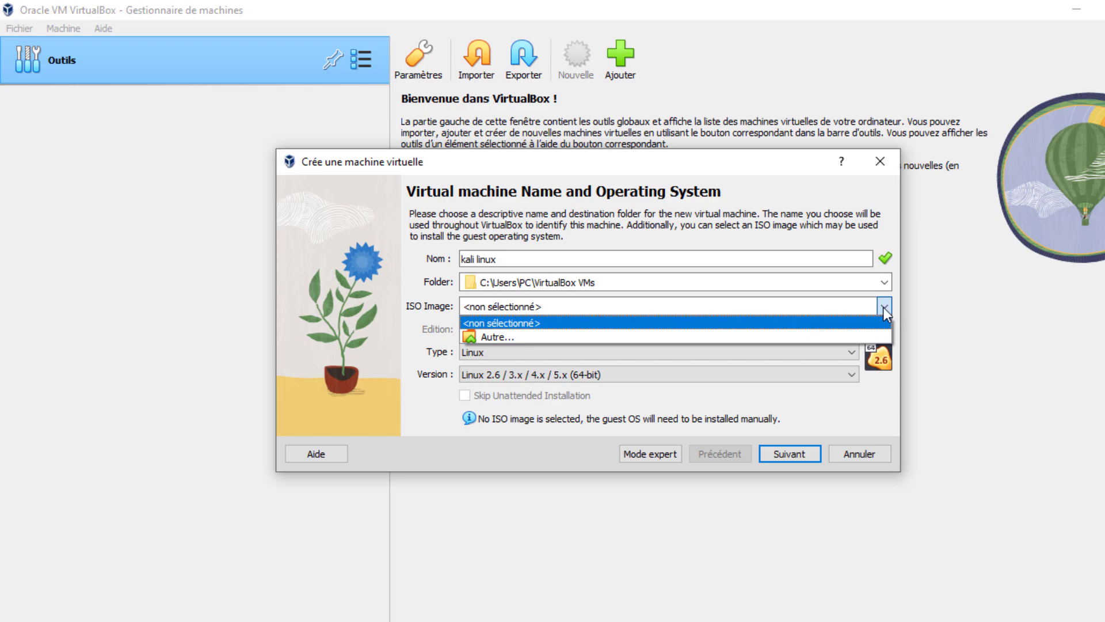
click(896, 301)
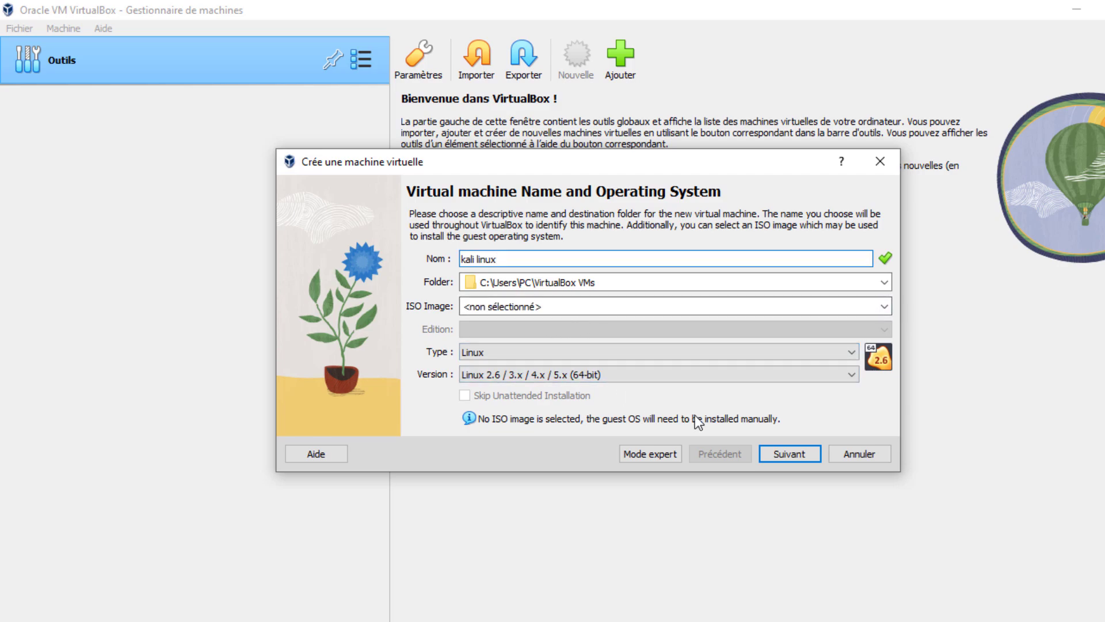
Step: Allocate 2048 MB of memory to the VM and keep 1 processor
click(792, 454)
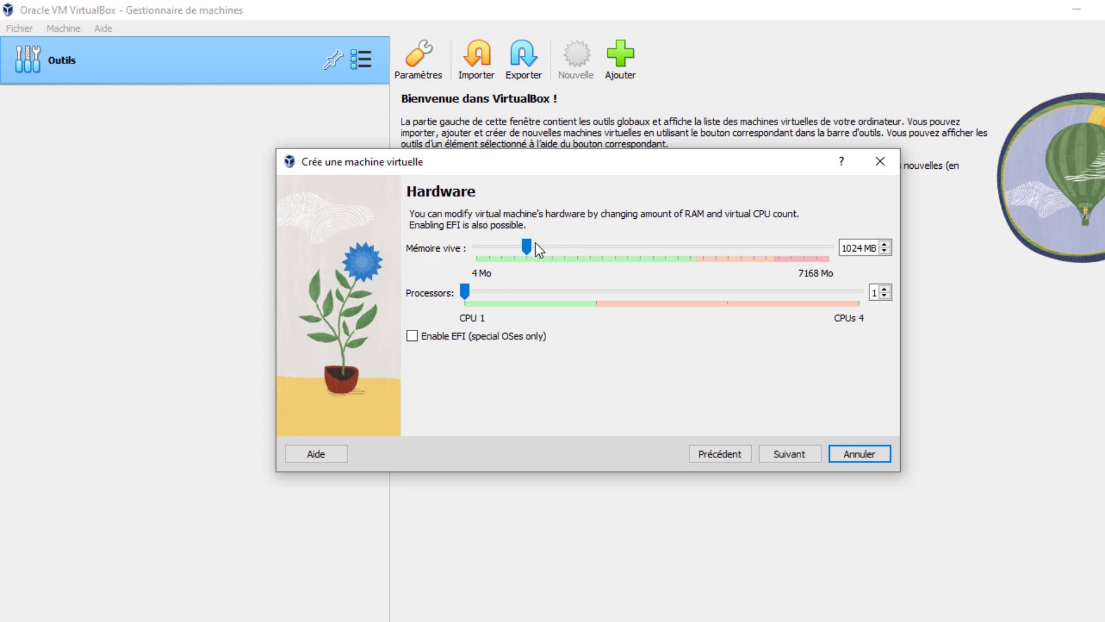
drag(529, 244, 534, 244)
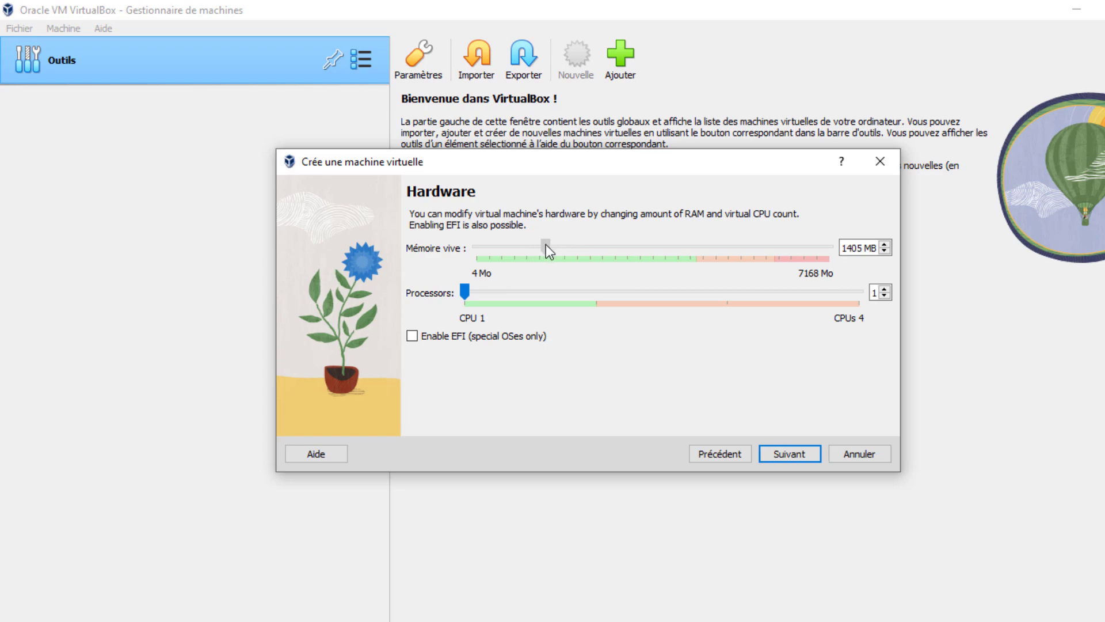
drag(562, 245, 578, 245)
drag(465, 293, 465, 292)
Step: Create a new 30,16 Gio virtual hard disk and continue to the Récapitulatif summary
click(791, 456)
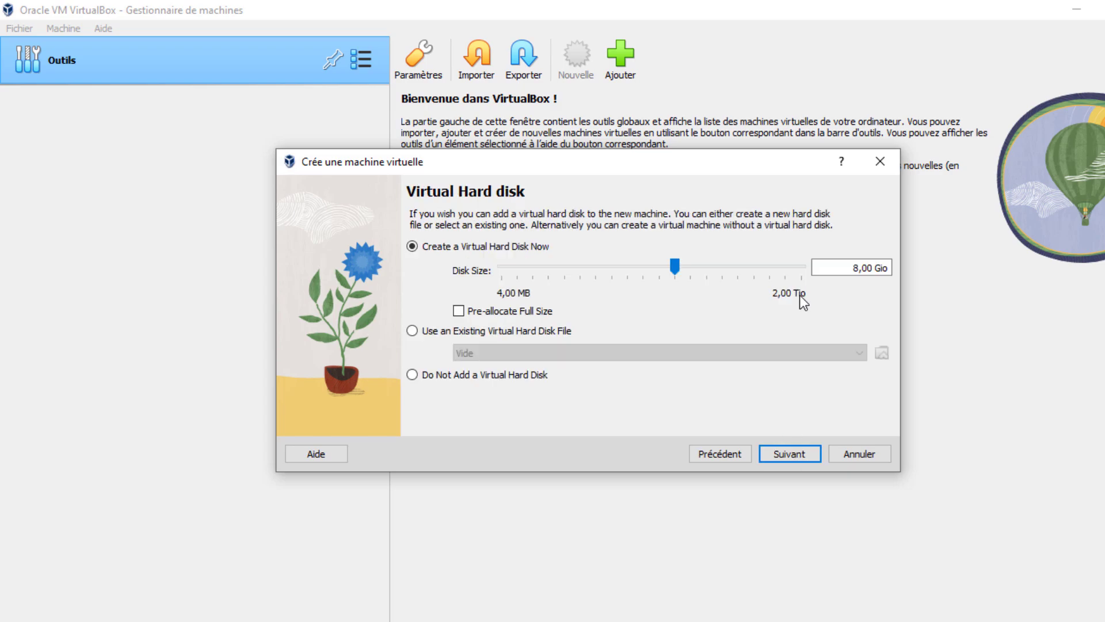
mouse_move(778, 305)
drag(675, 265, 703, 264)
click(789, 458)
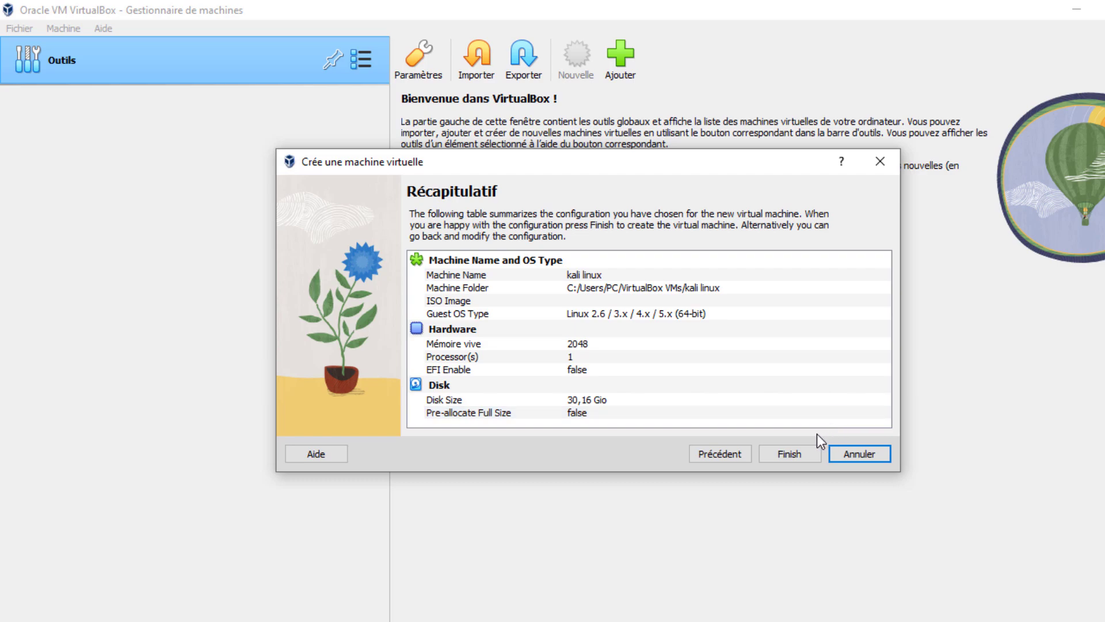
Step: Finish the wizard and select the powered-off kali linux machine in the list
click(784, 455)
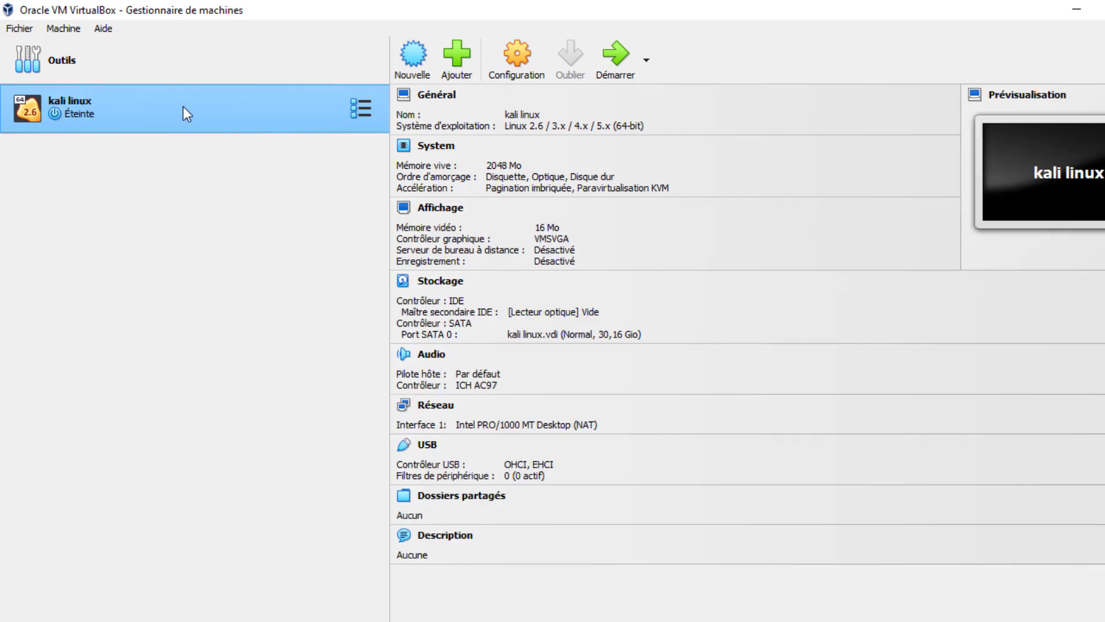
click(357, 114)
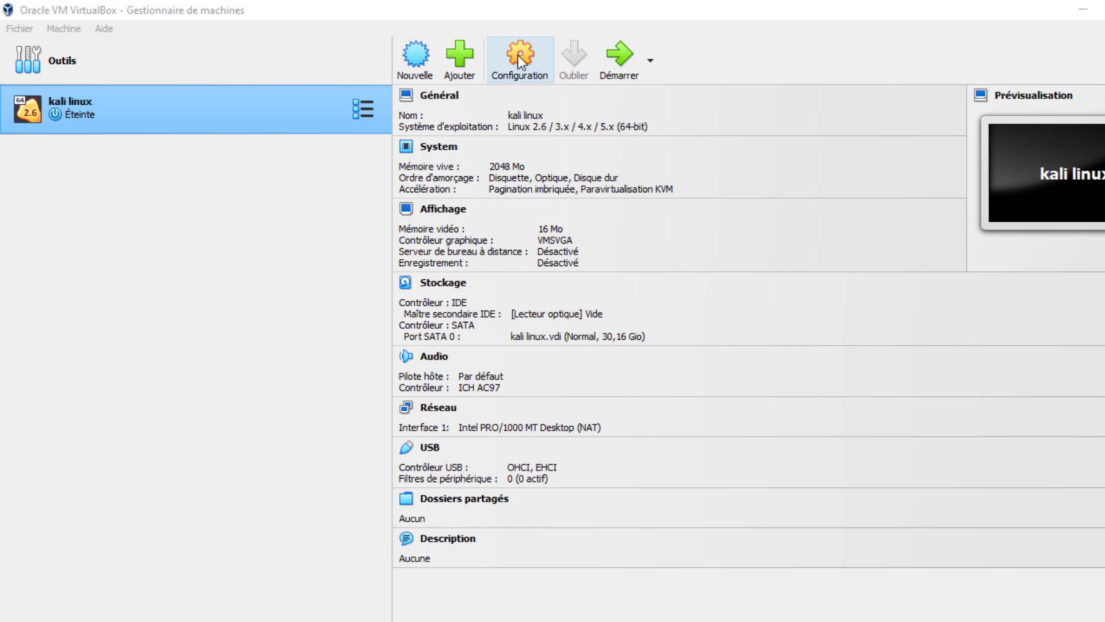
Step: Attach kali-linux-2022.4-installer-amd64.iso from Téléchargements to the IDE optical drive under Stockage
click(522, 55)
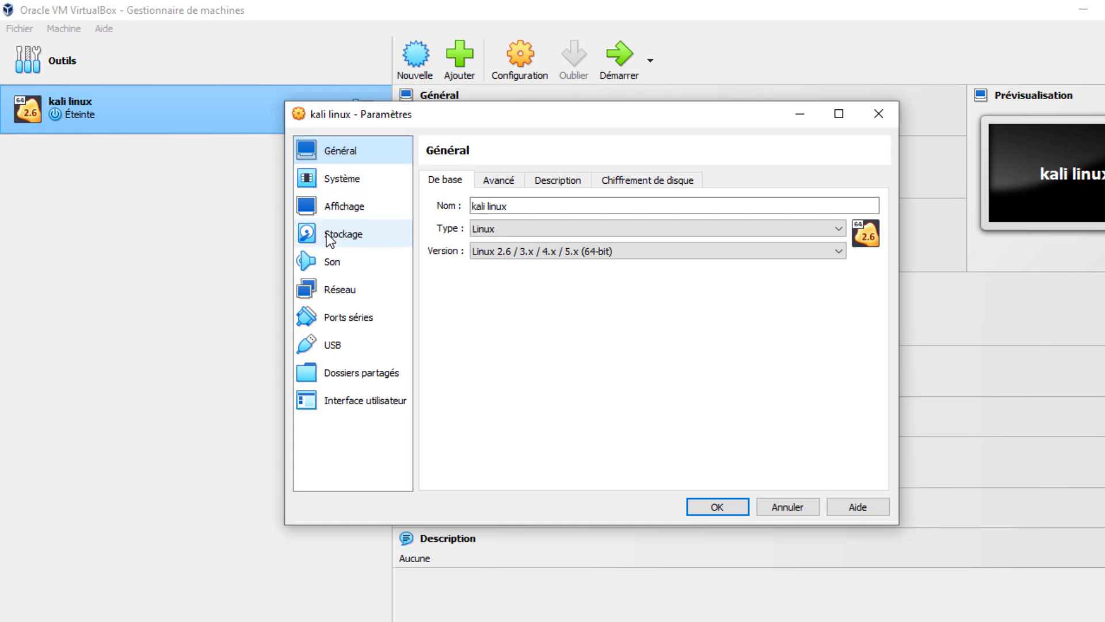
click(372, 240)
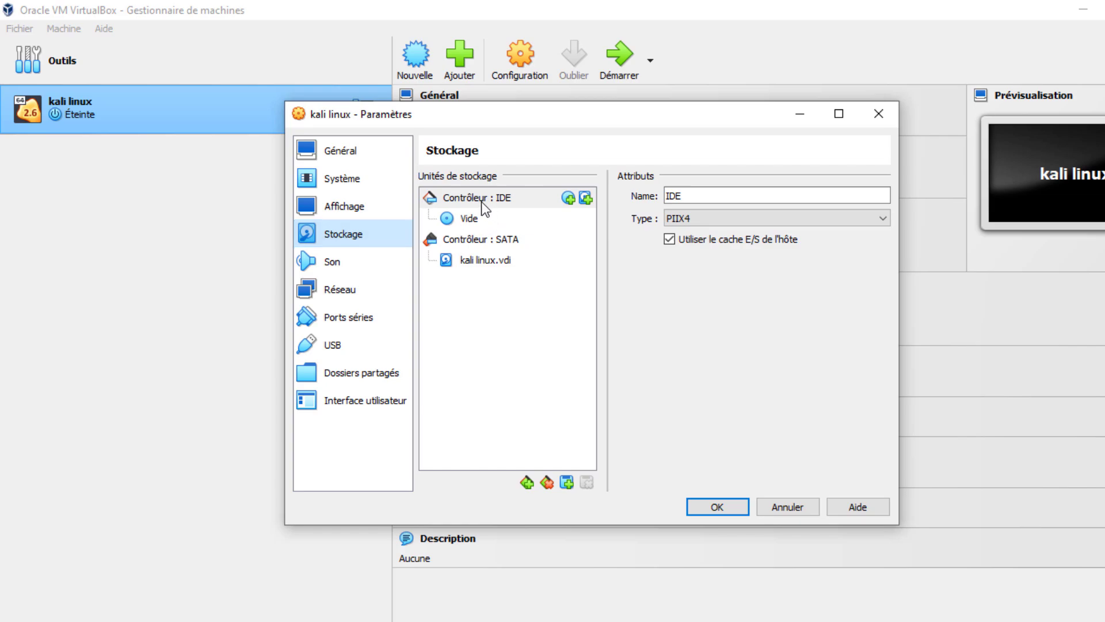
click(468, 219)
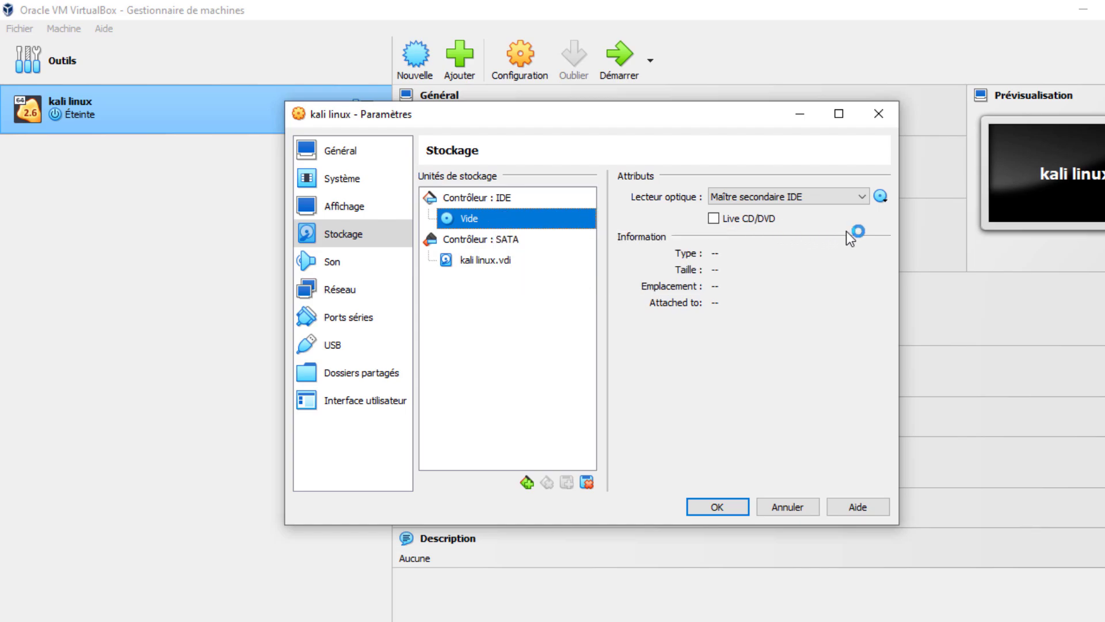
click(880, 198)
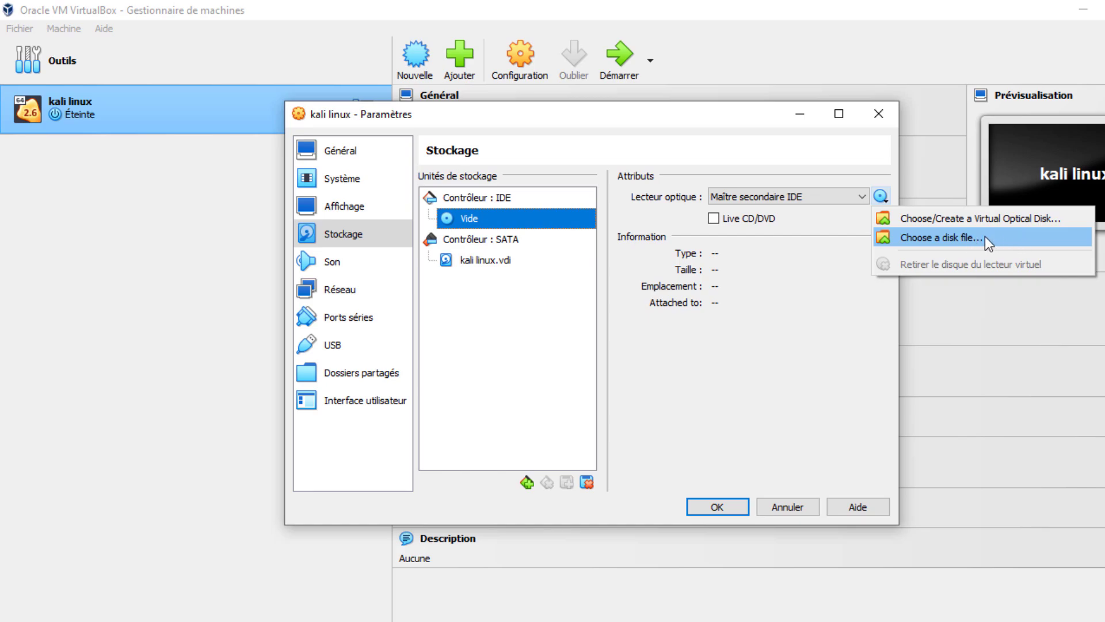
click(945, 237)
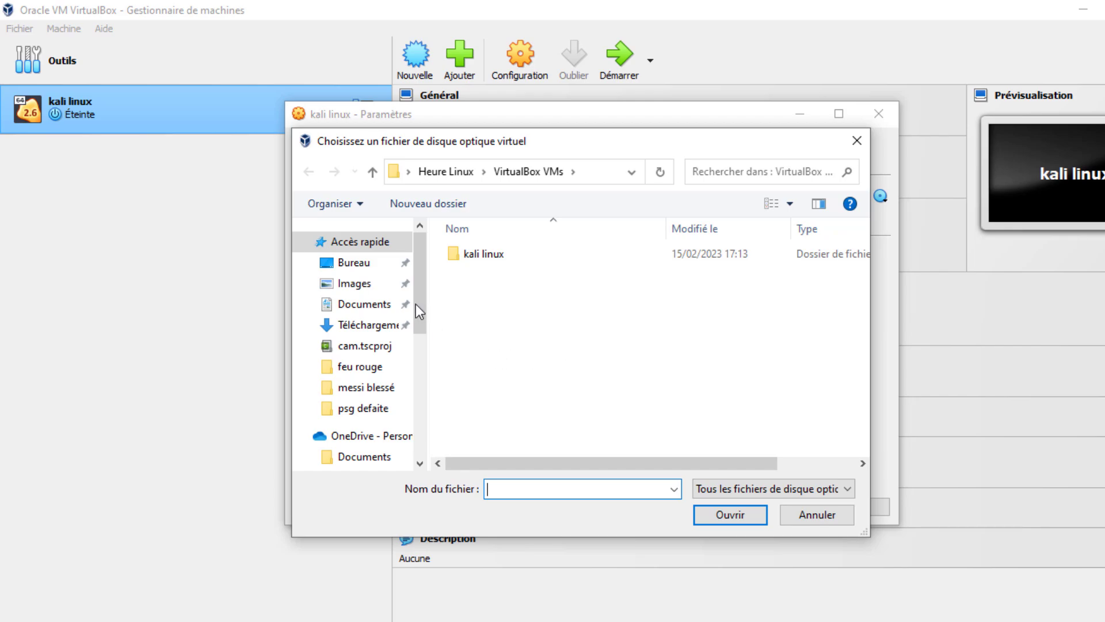
drag(420, 302, 422, 413)
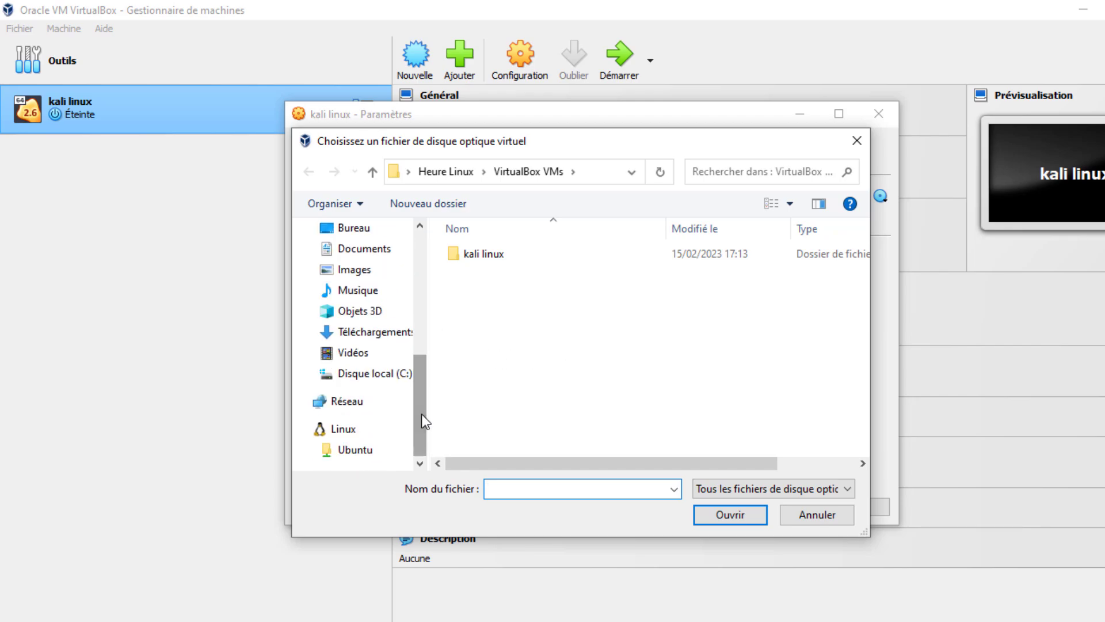
click(396, 332)
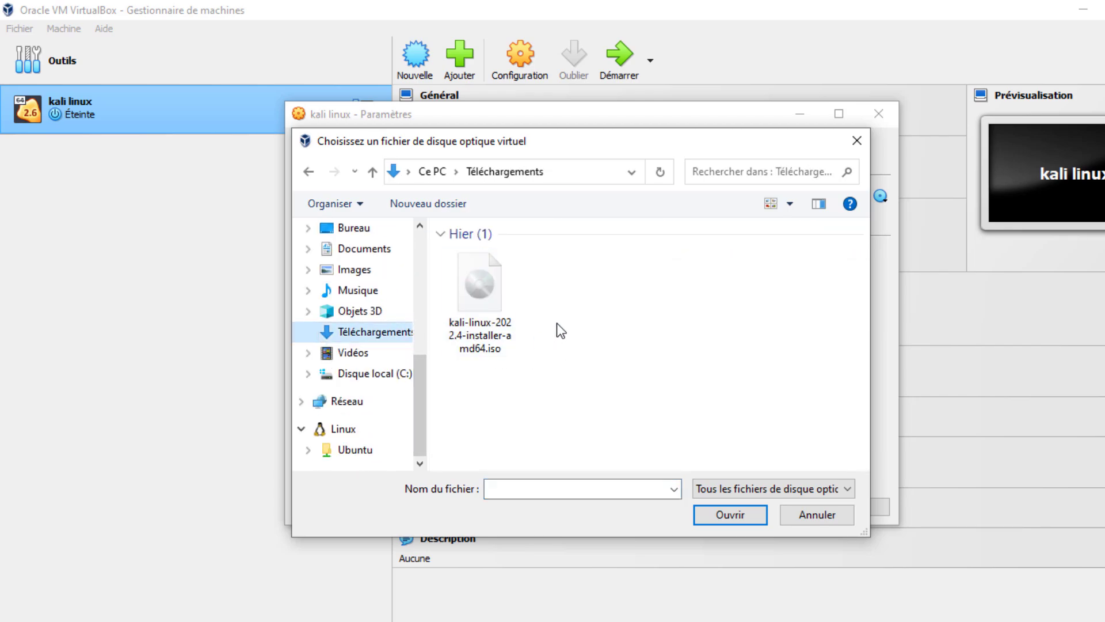
click(496, 301)
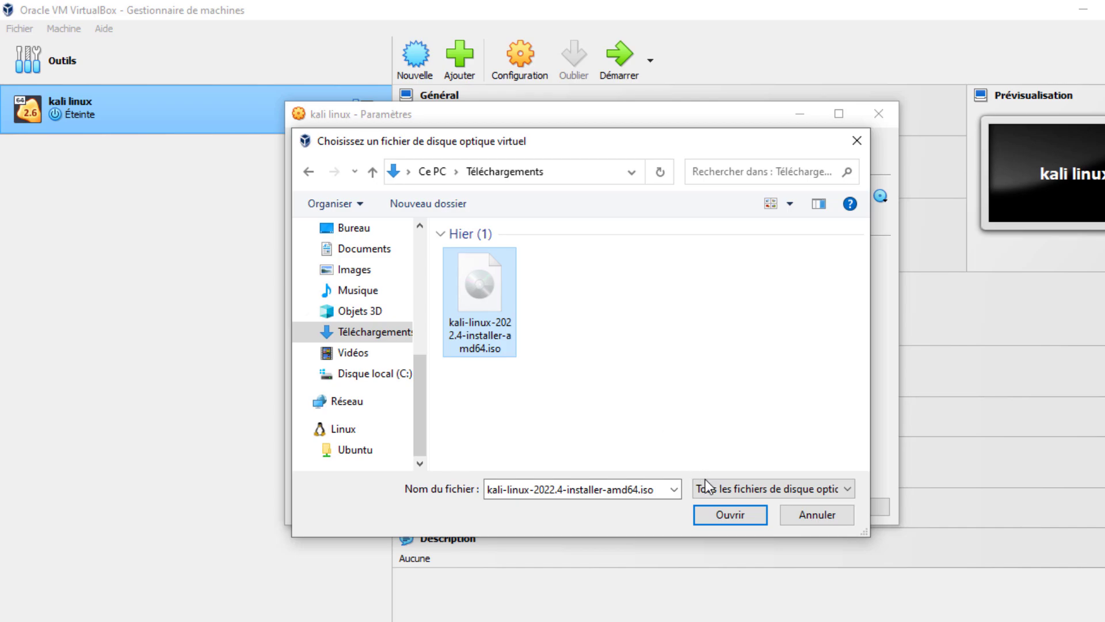
click(727, 515)
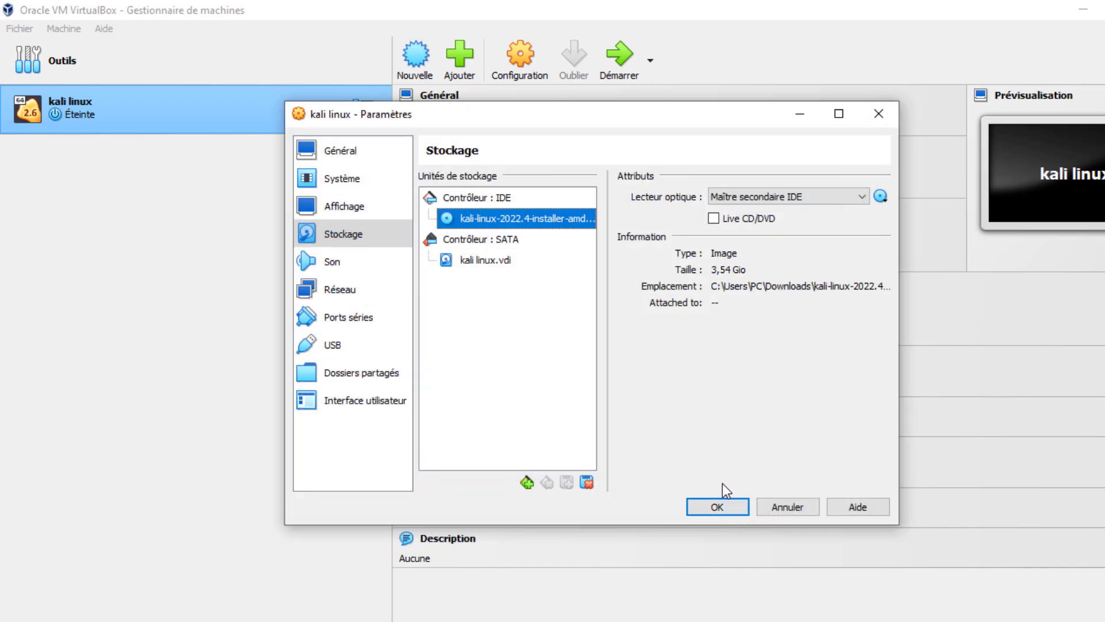
Step: Save the storage settings and start the kali linux VM, showing its window at the Kali installer menu
click(727, 509)
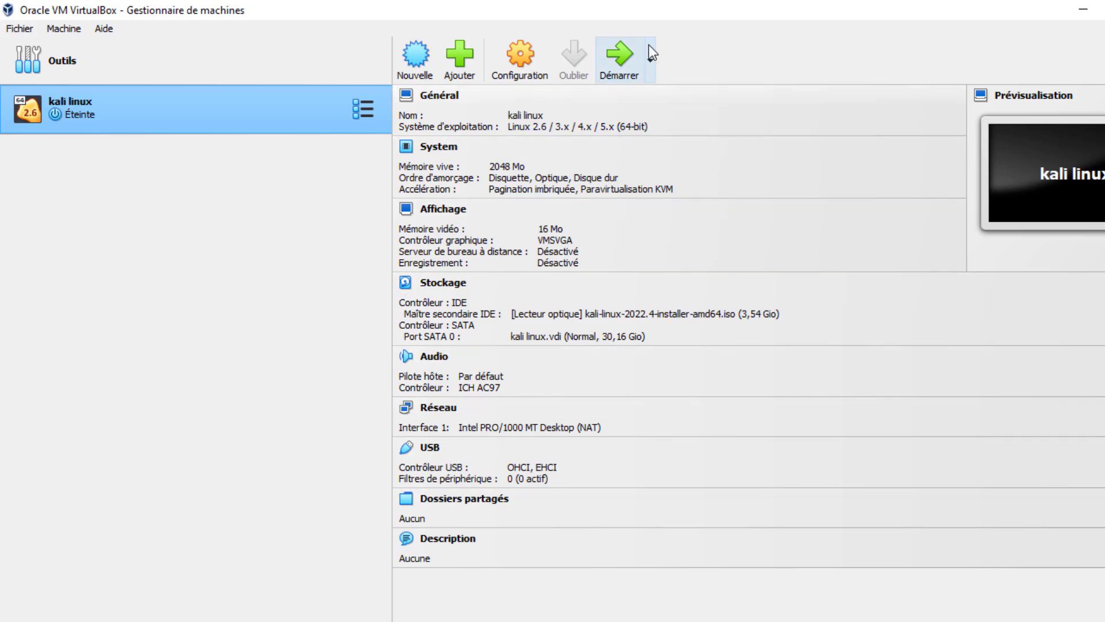
click(617, 50)
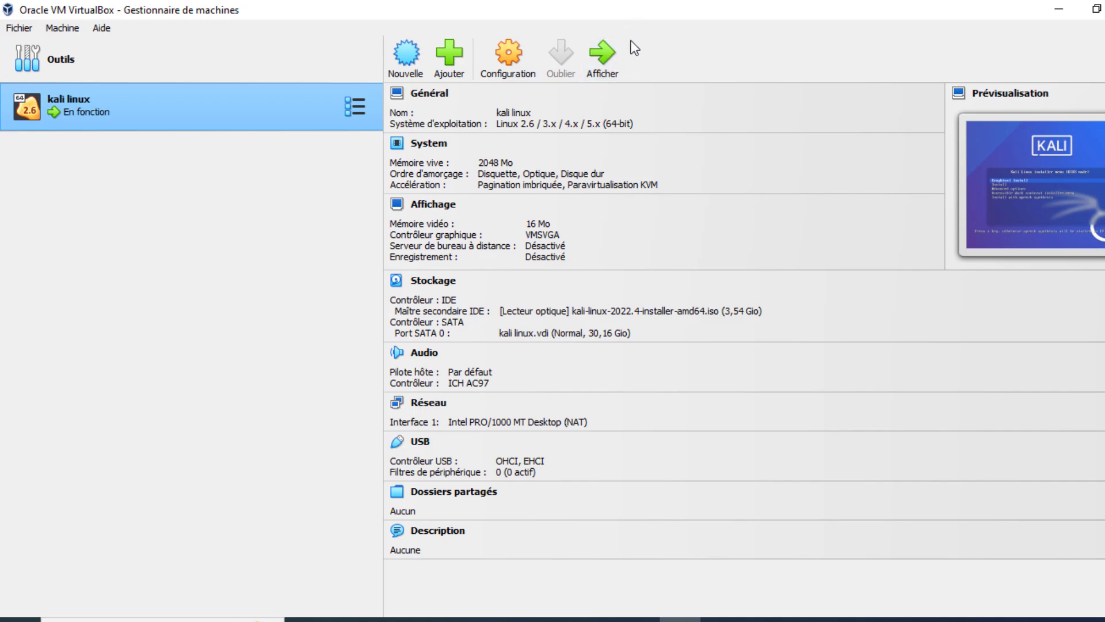
click(601, 60)
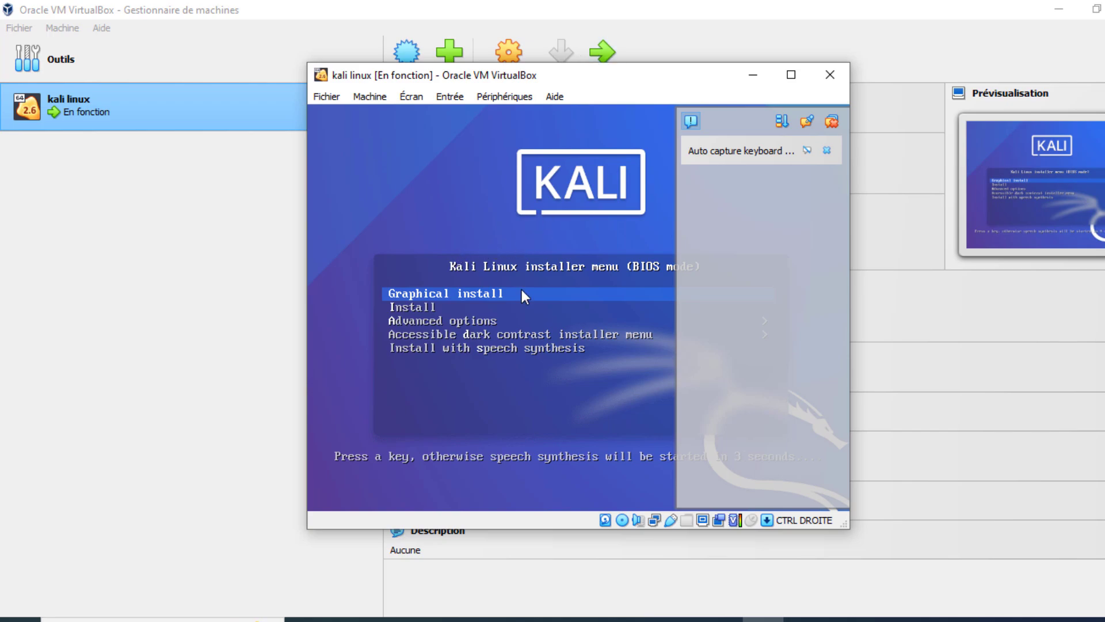
Step: Start the graphical install and choose French language, France as country and Français keyboard layout
key(Return)
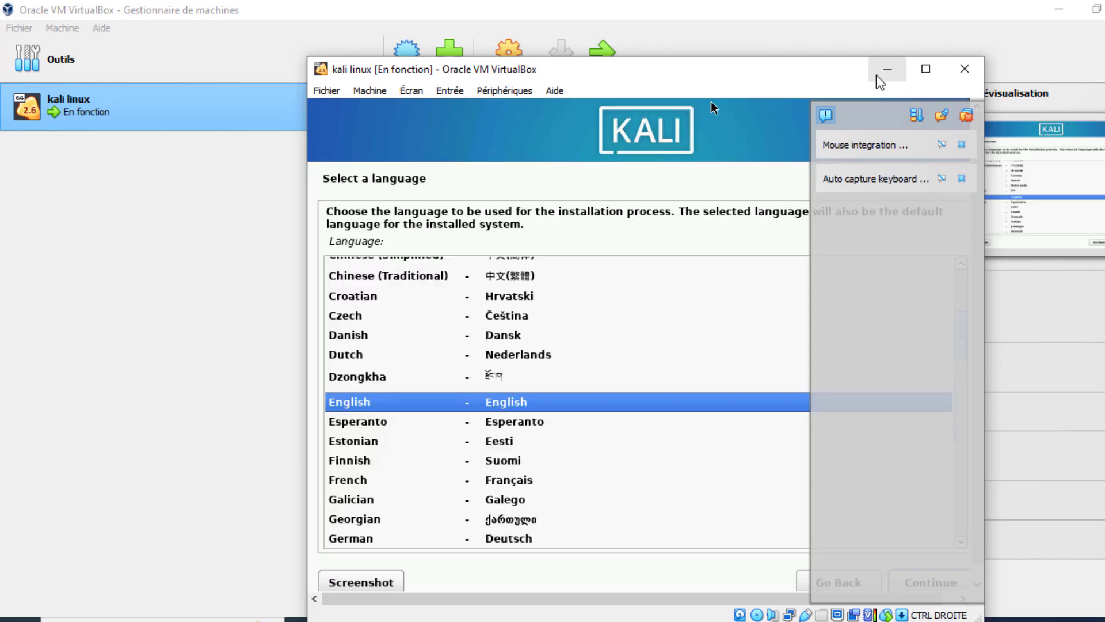
click(925, 69)
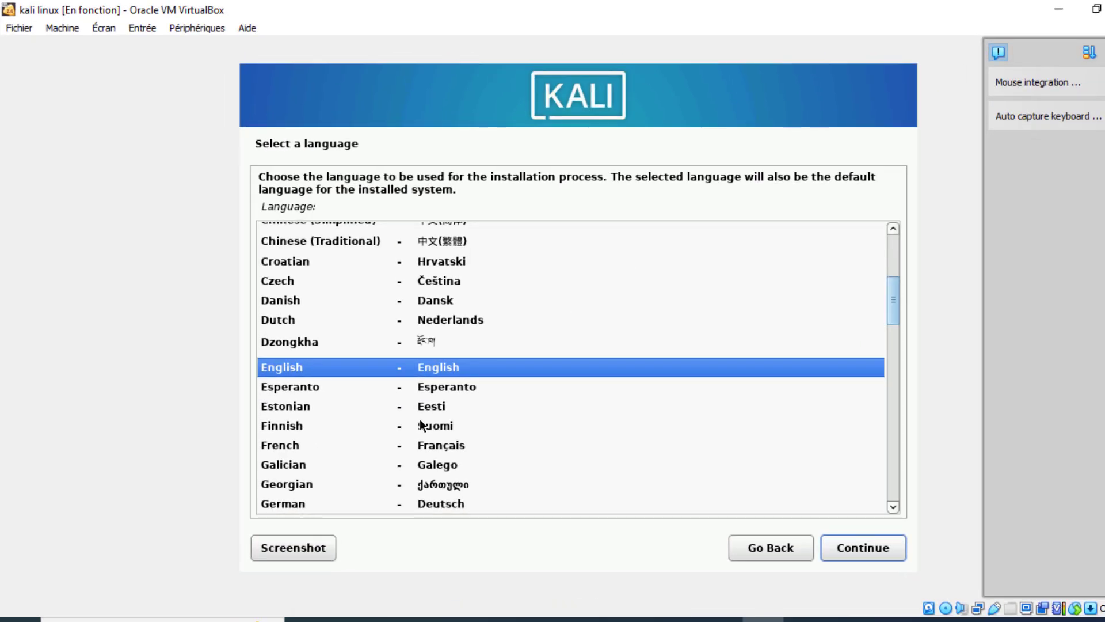
key(Down)
key(Down)
key(Down)
key(Down)
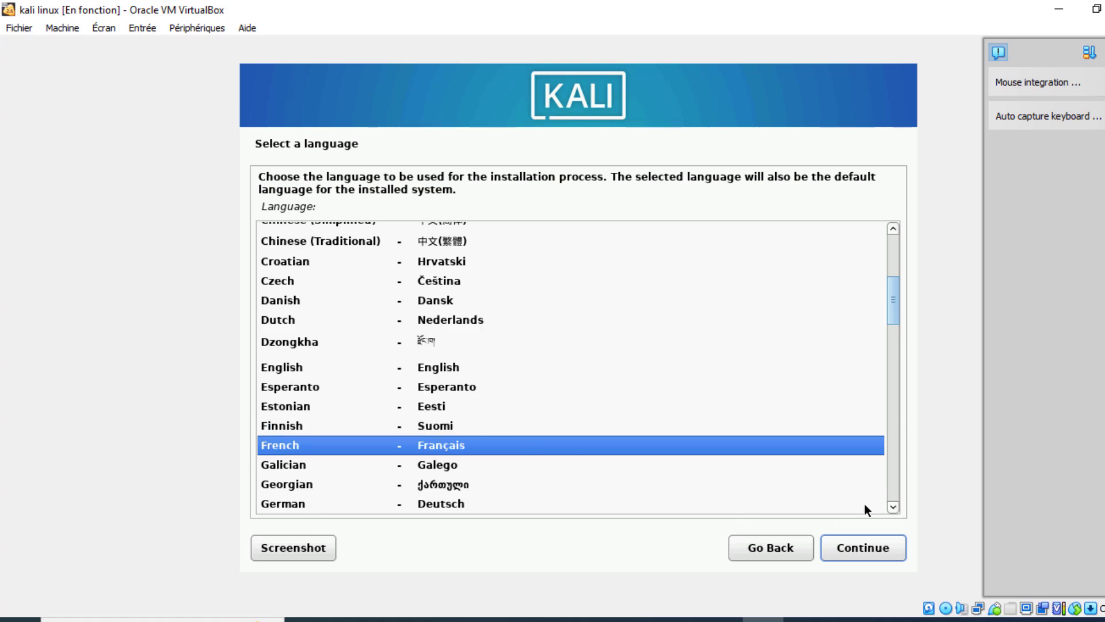
click(863, 548)
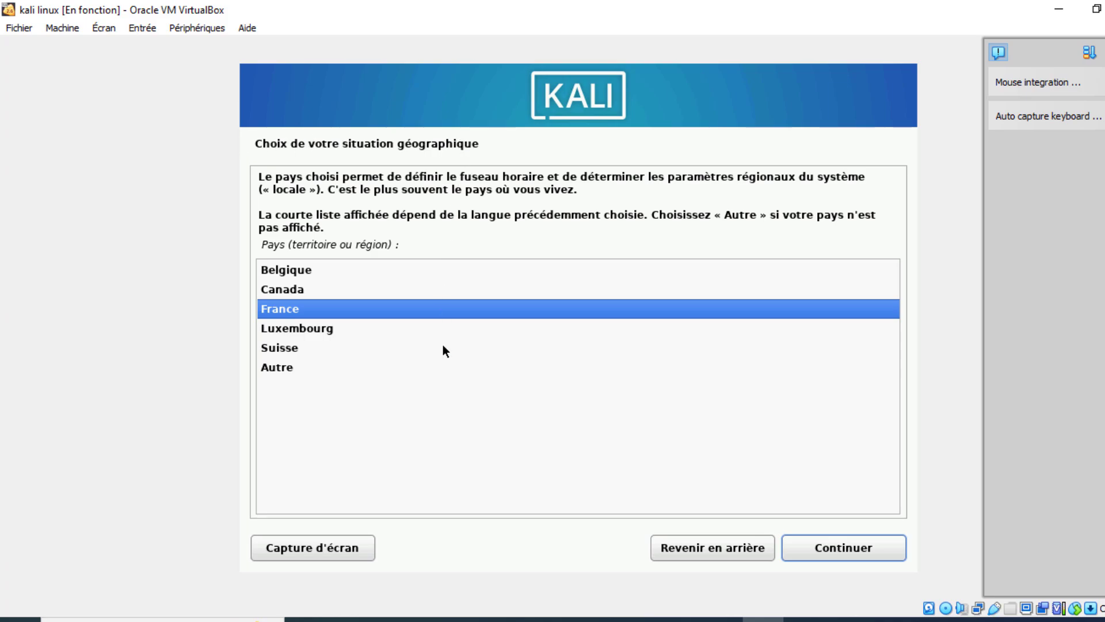
click(833, 547)
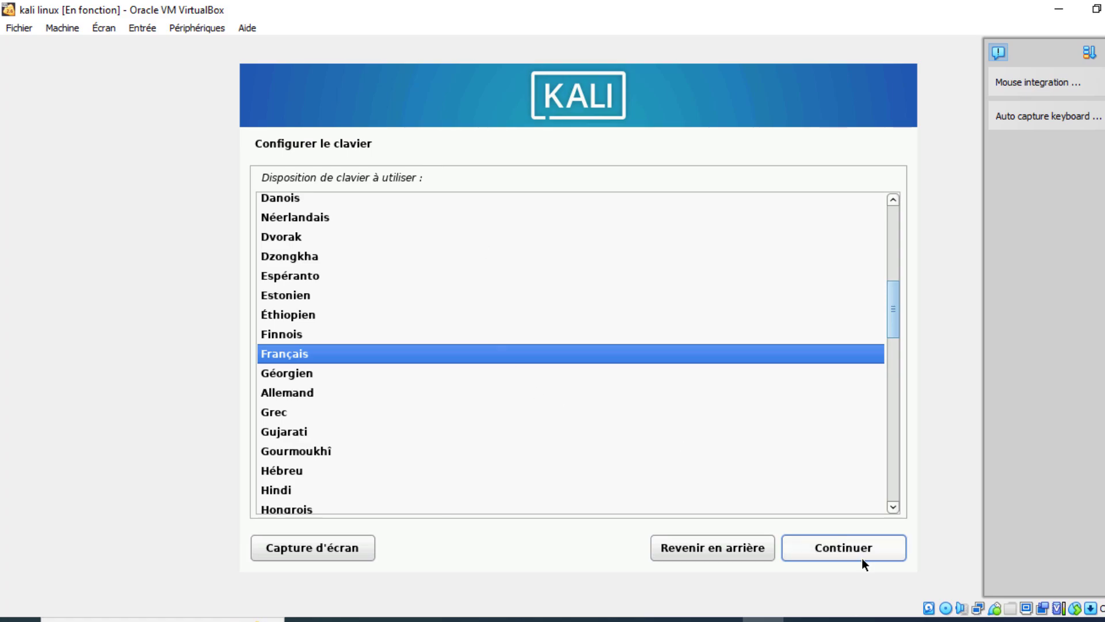
click(867, 555)
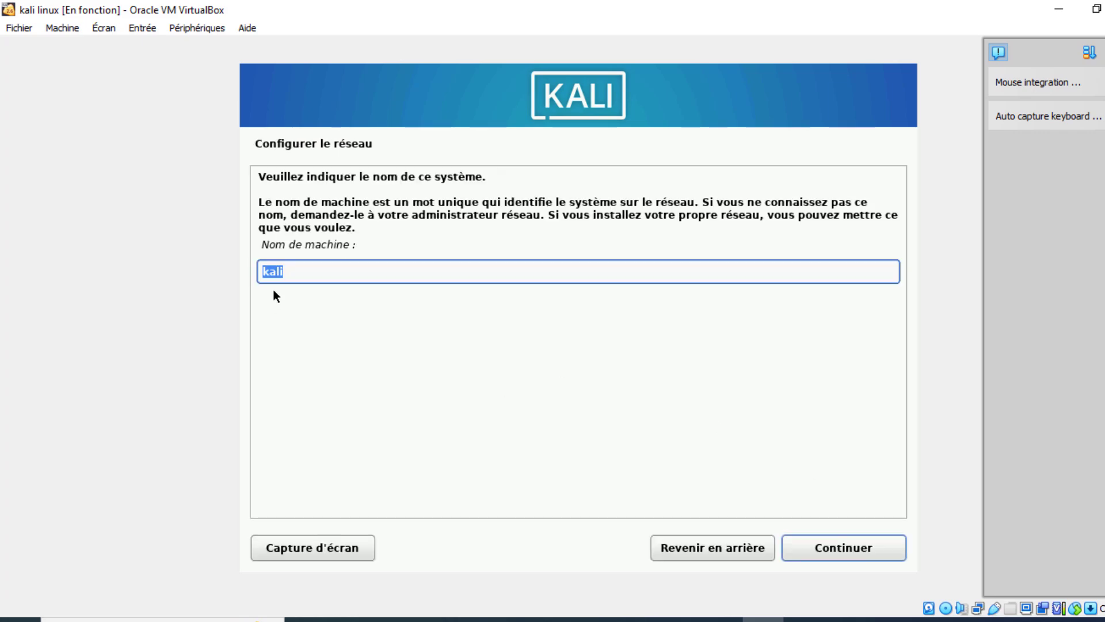
Step: Name the machine 'heure-linux' instead of 'kali' and leave the domain name empty
click(294, 272)
key(BackSpace)
key(BackSpace)
key(BackSpace)
key(BackSpace)
text(heure-linux)
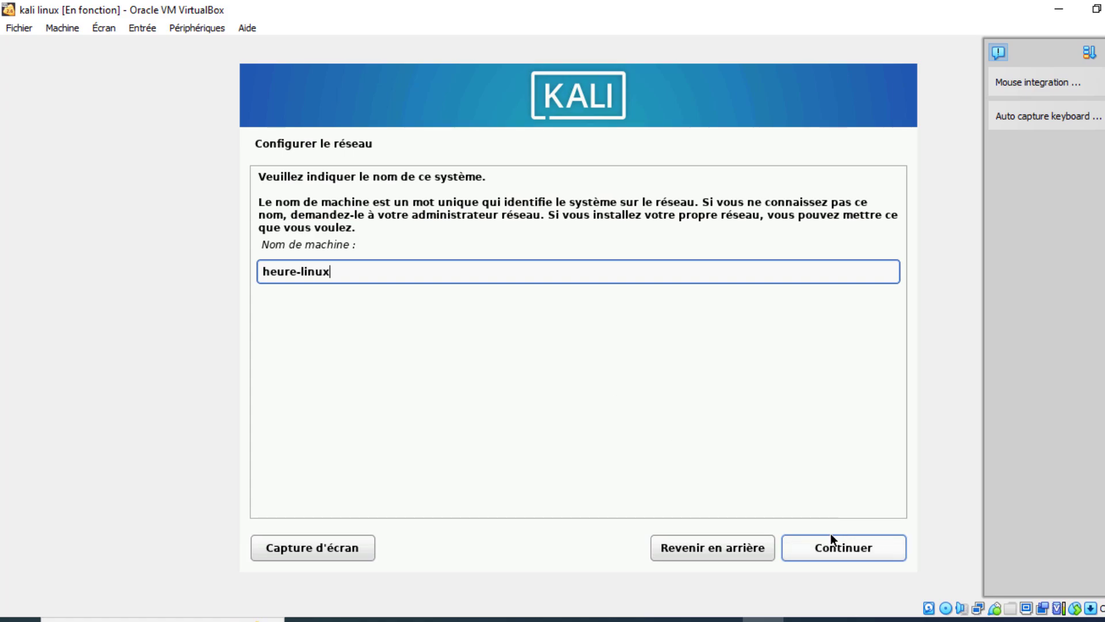
click(844, 544)
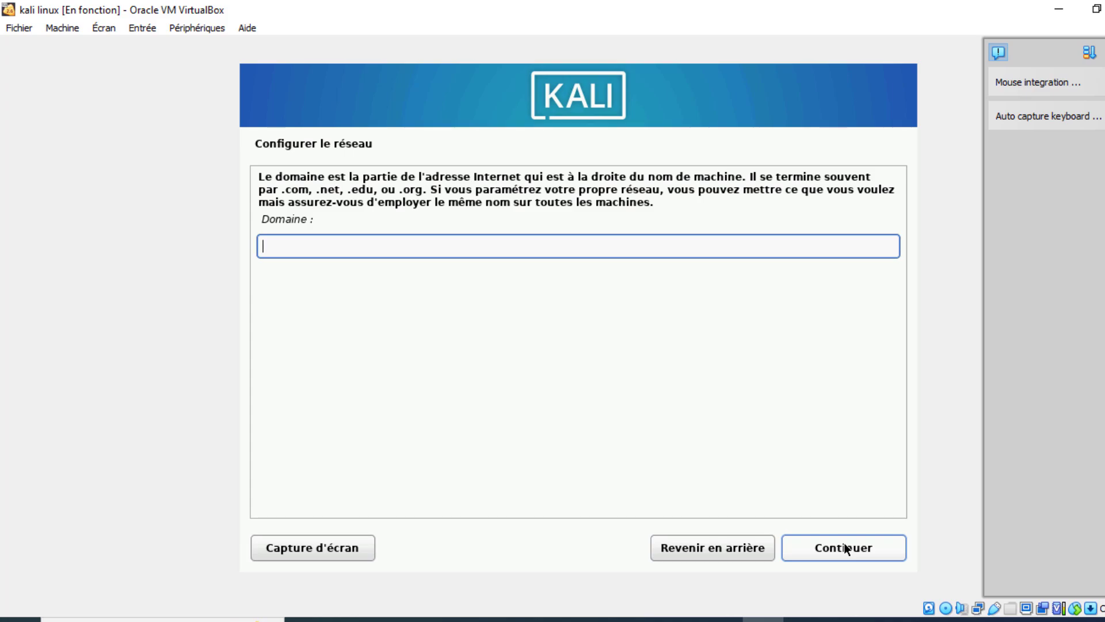
click(844, 543)
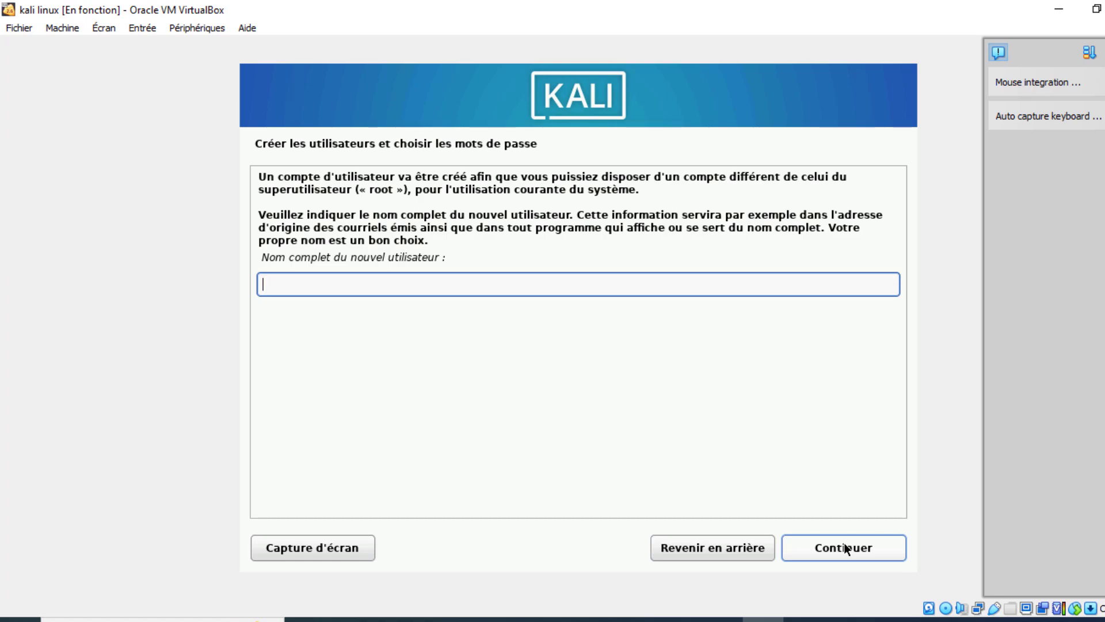
Step: Create the new user with their full name, the suggested login name and a password
text(richard)
click(882, 551)
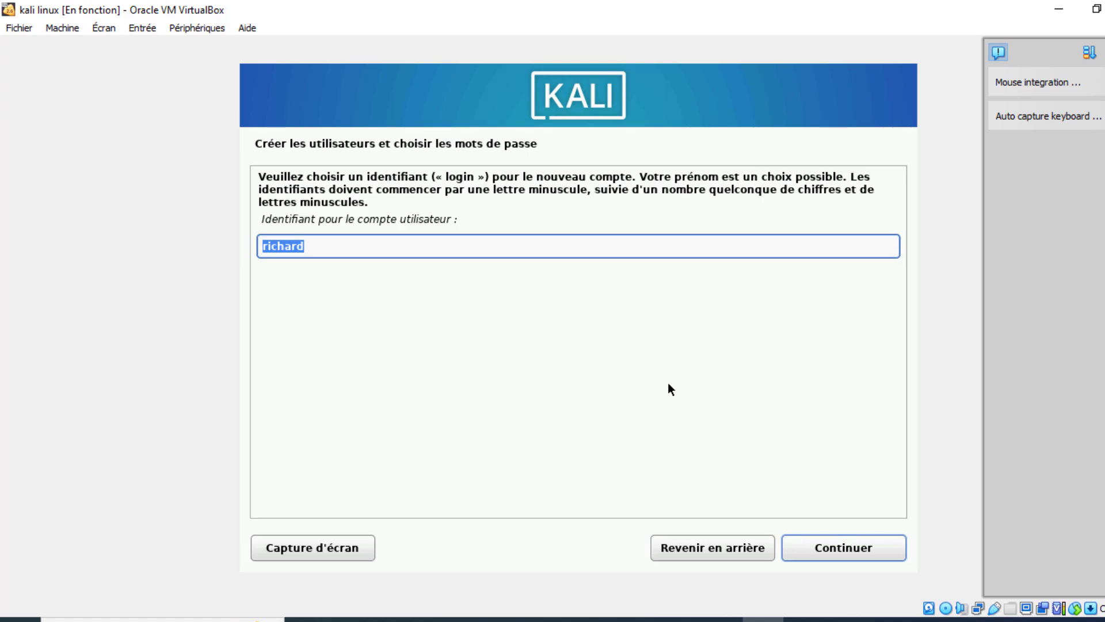
click(850, 541)
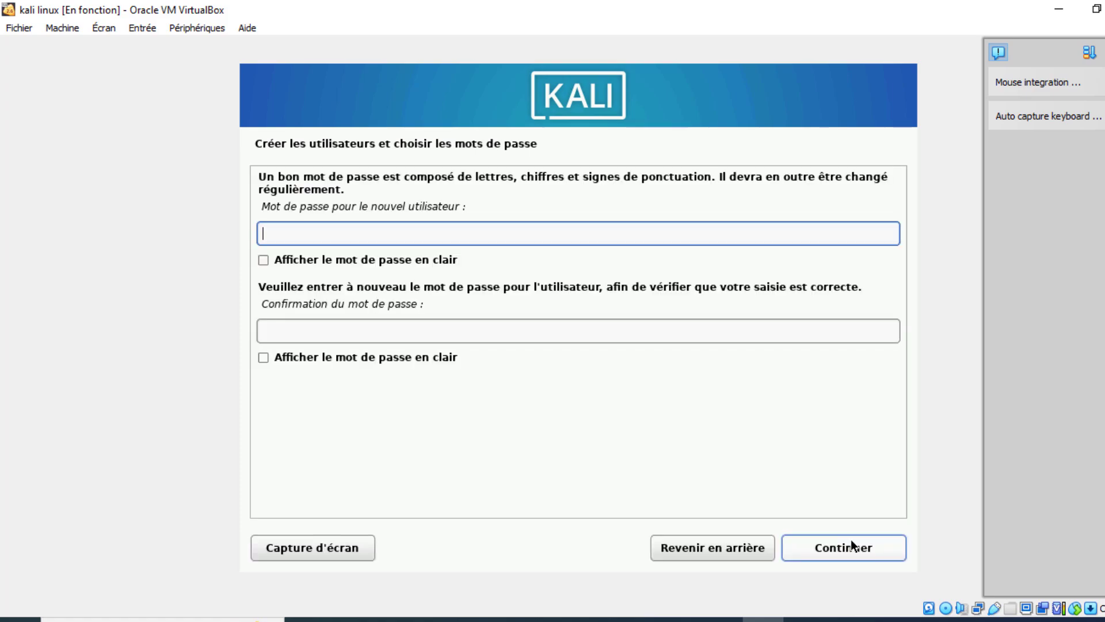
text(kali12345)
click(389, 330)
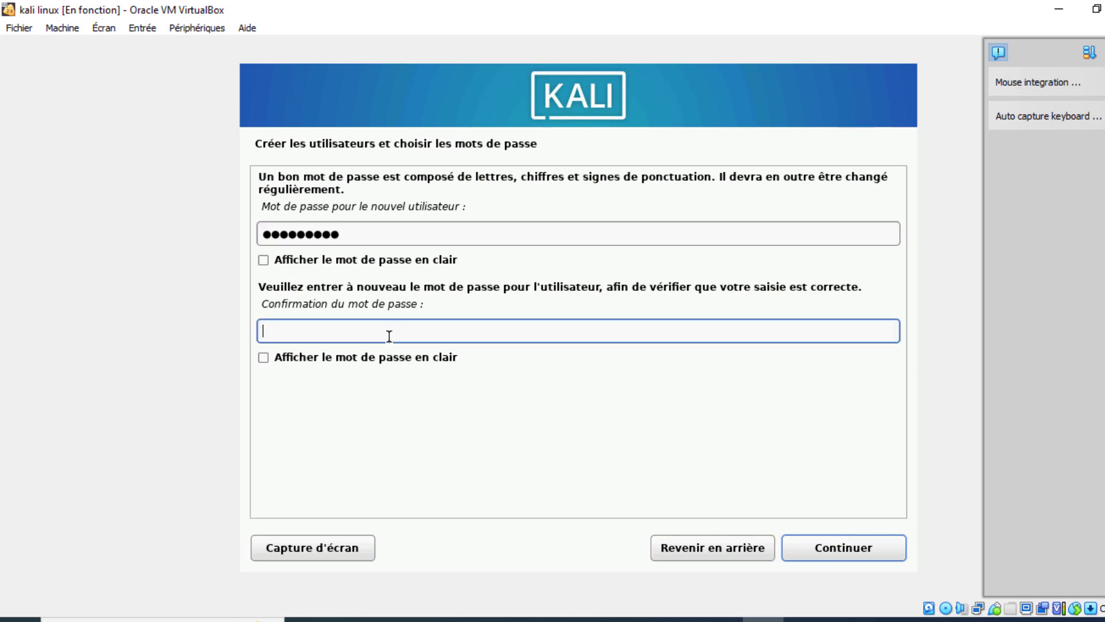
text(kali12345)
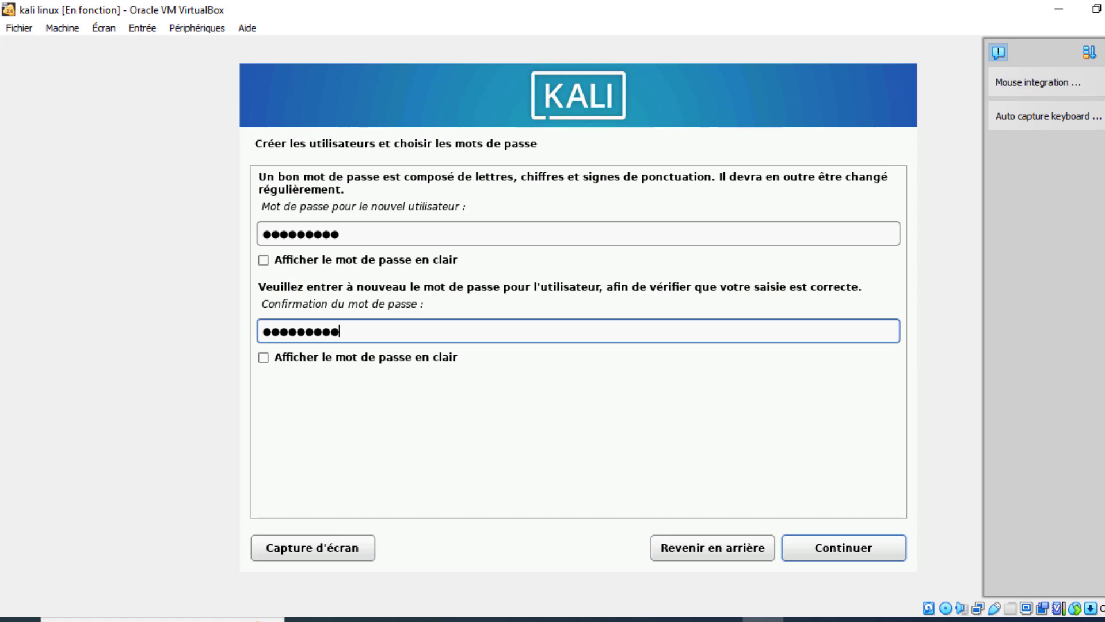
click(834, 544)
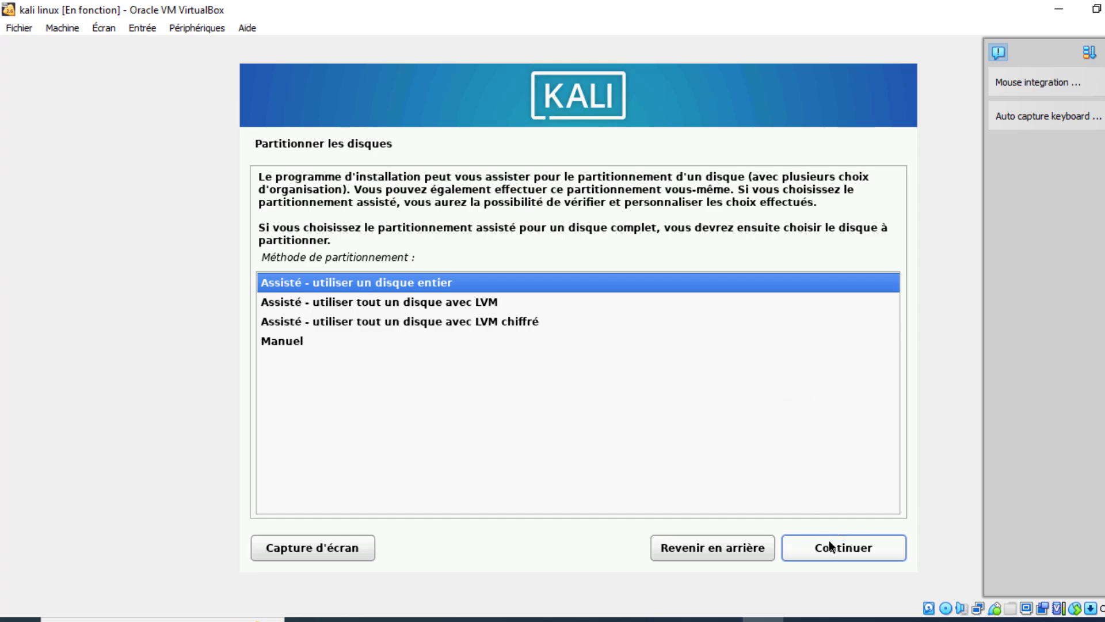
Step: Use guided partitioning on the whole 32.4 GB disk, all in one partition, and write the changes
click(861, 548)
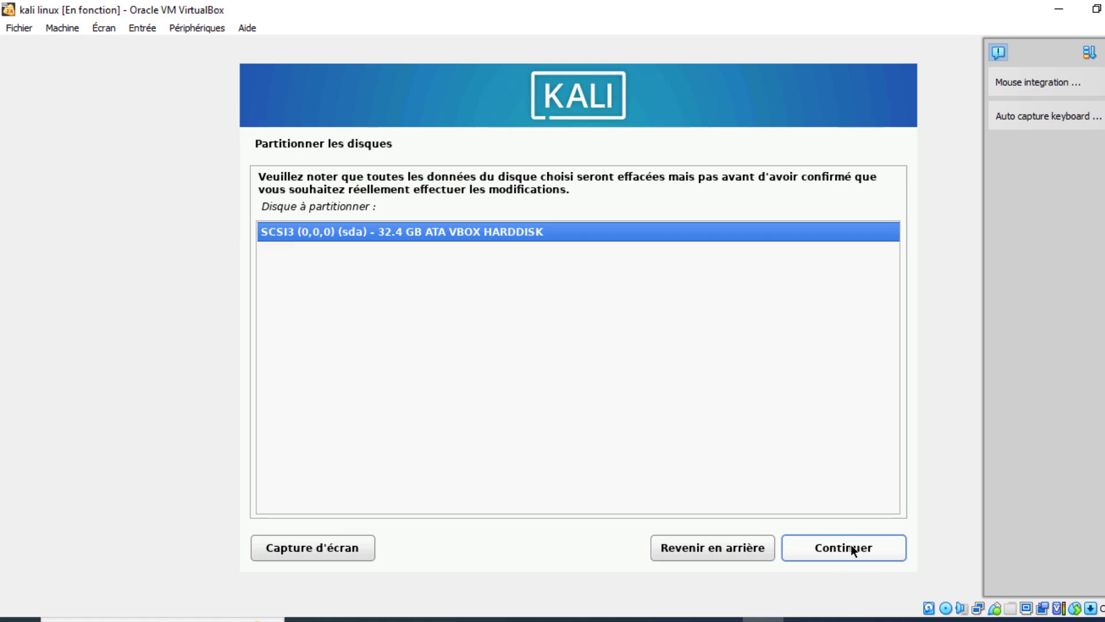
click(851, 548)
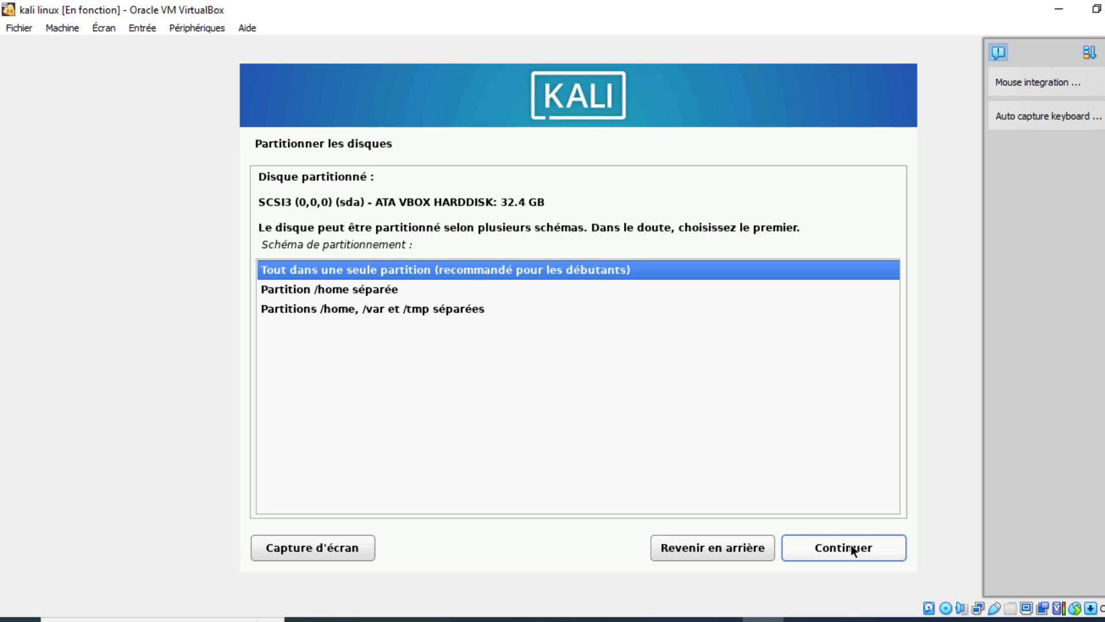
click(852, 548)
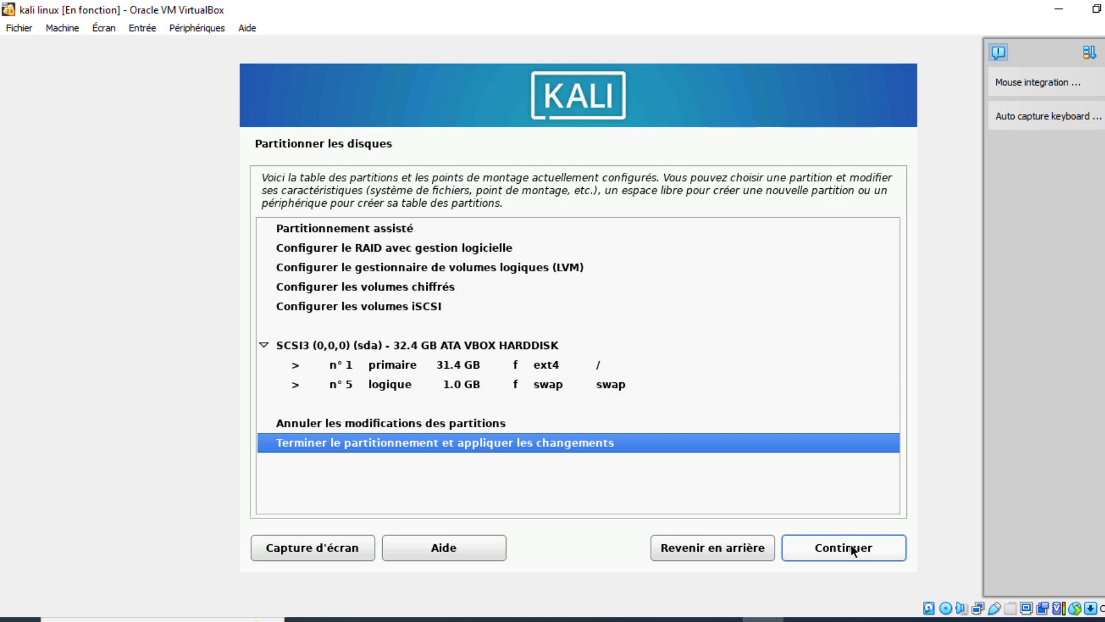
click(863, 546)
click(854, 545)
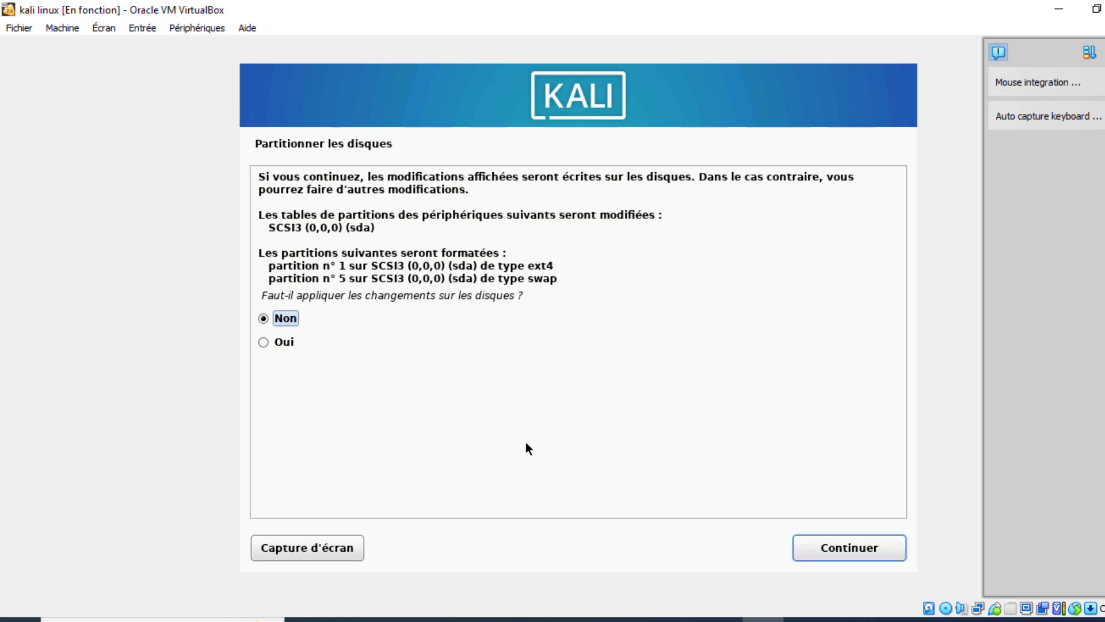
click(270, 341)
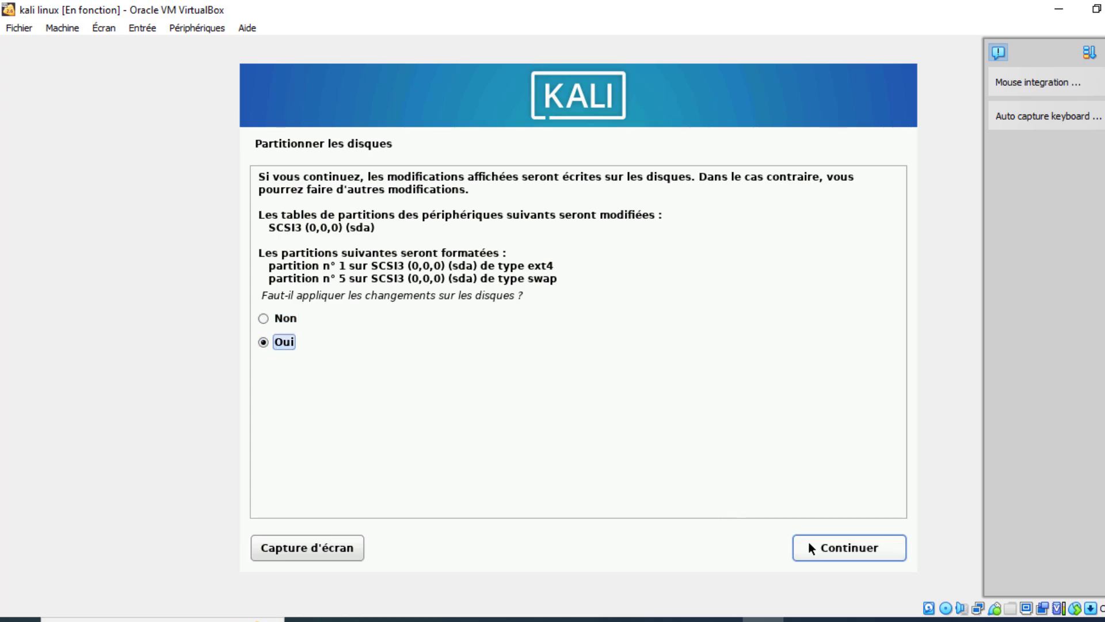
click(824, 546)
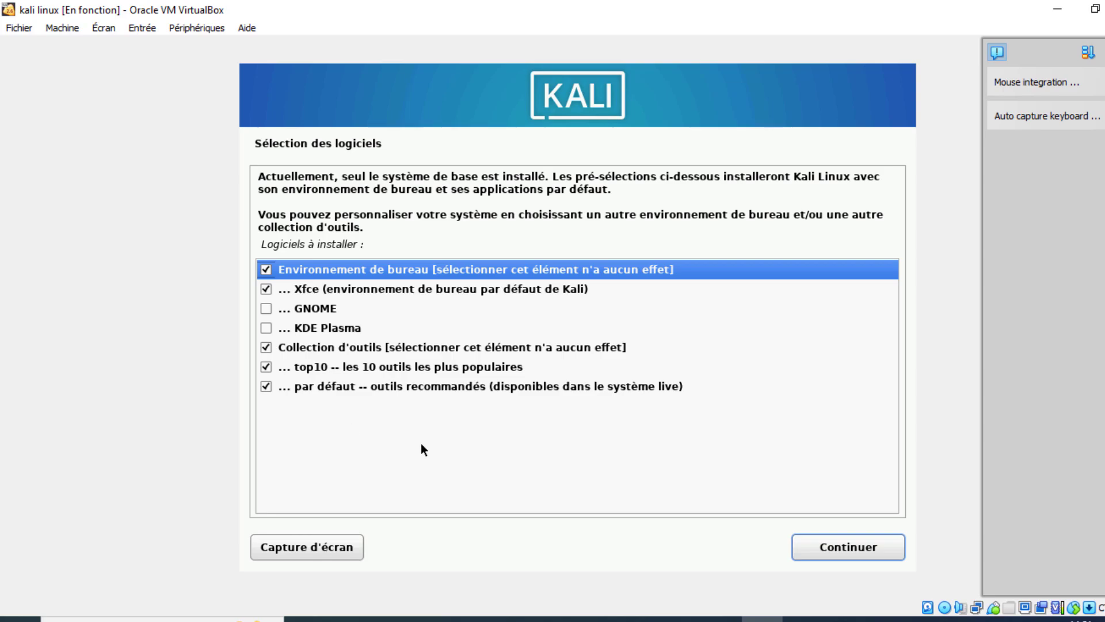
Step: Accept the default Xfce and tool selections, then reboot once installation finishes
click(825, 547)
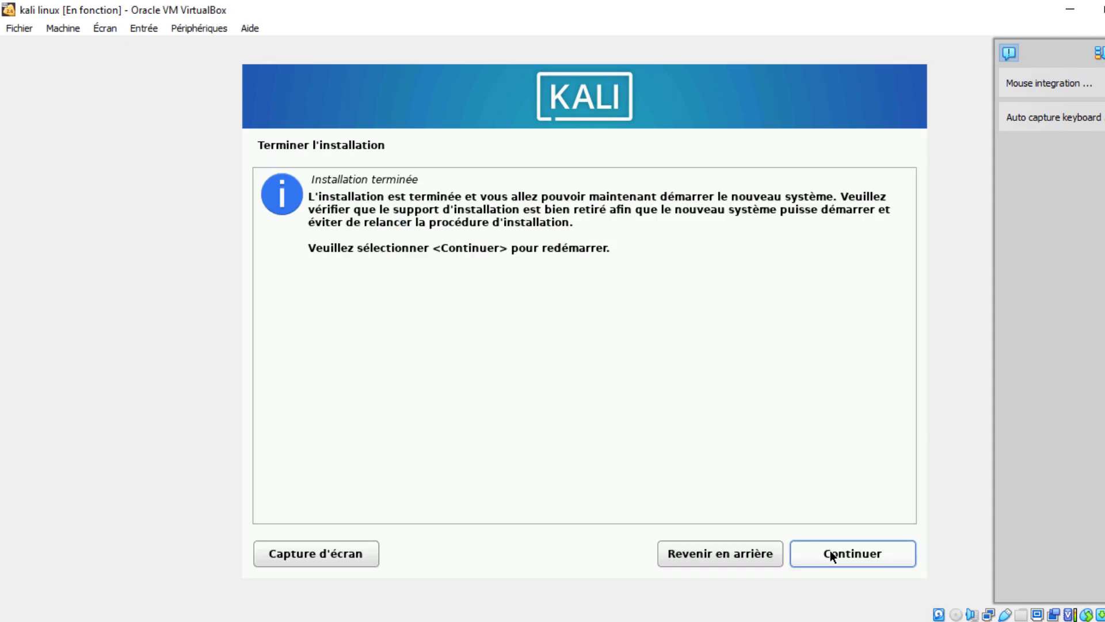
click(830, 550)
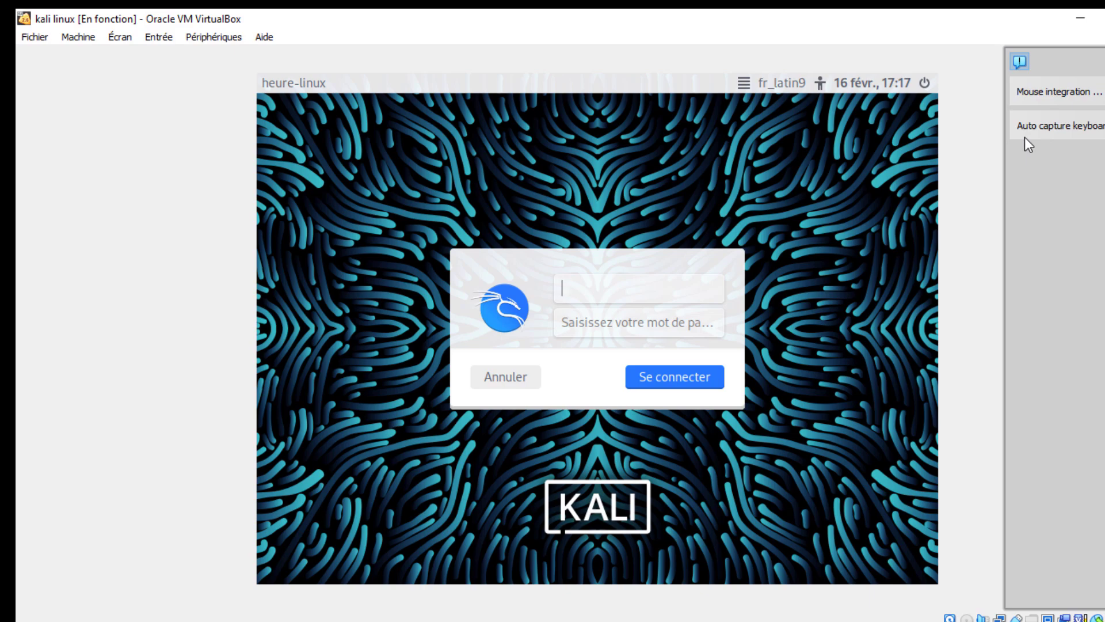
Step: Log in at the Kali login screen with the new user's login name and password
text(richard)
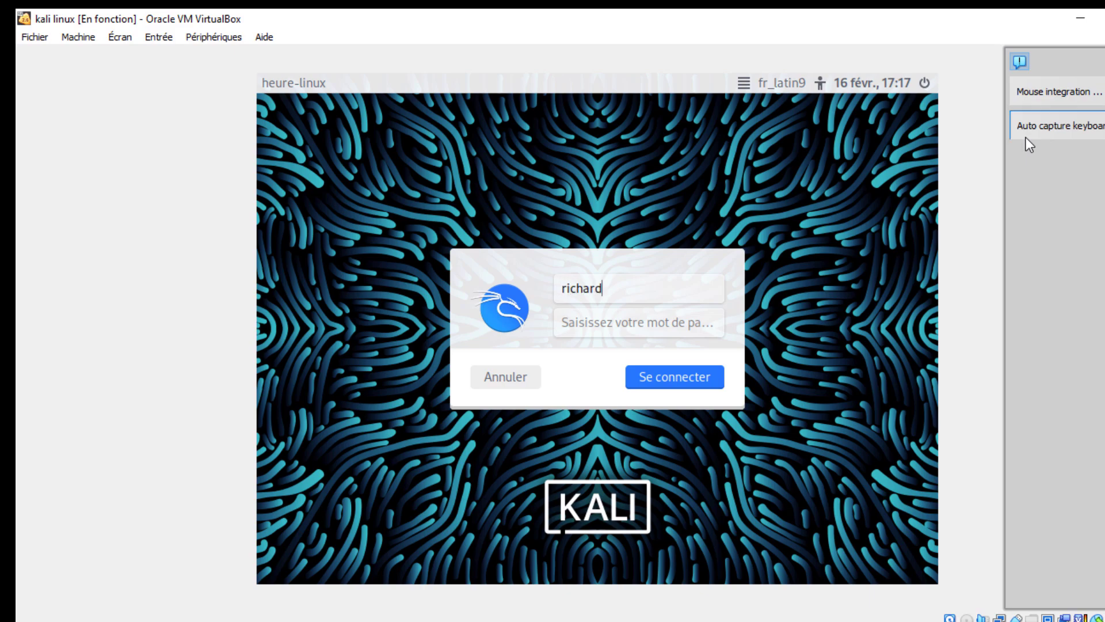
key(Tab)
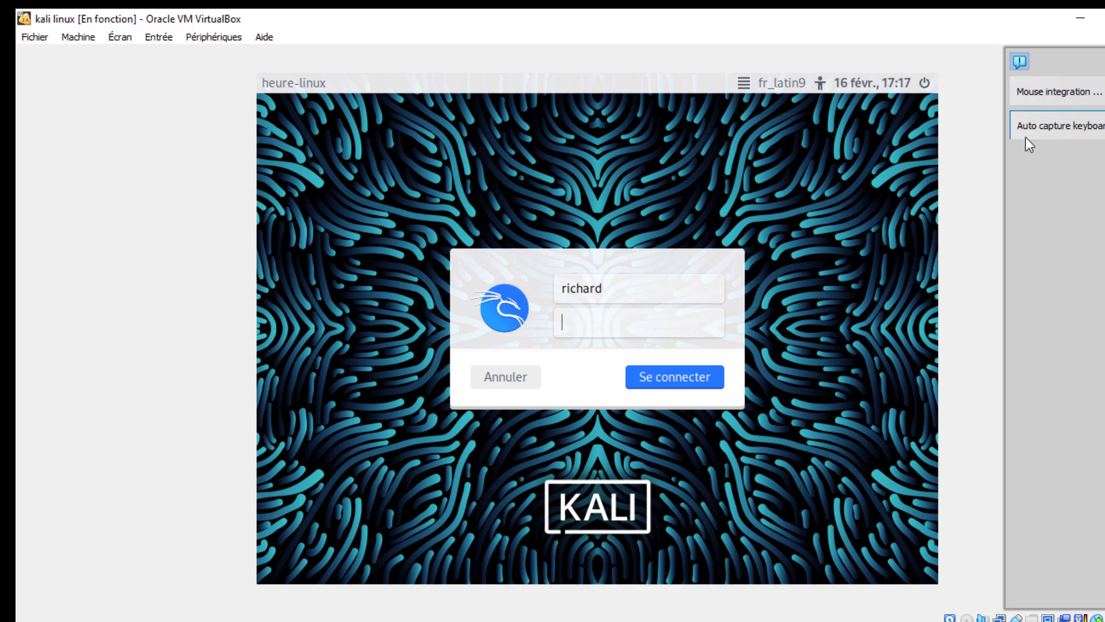
text(kali12345)
key(Return)
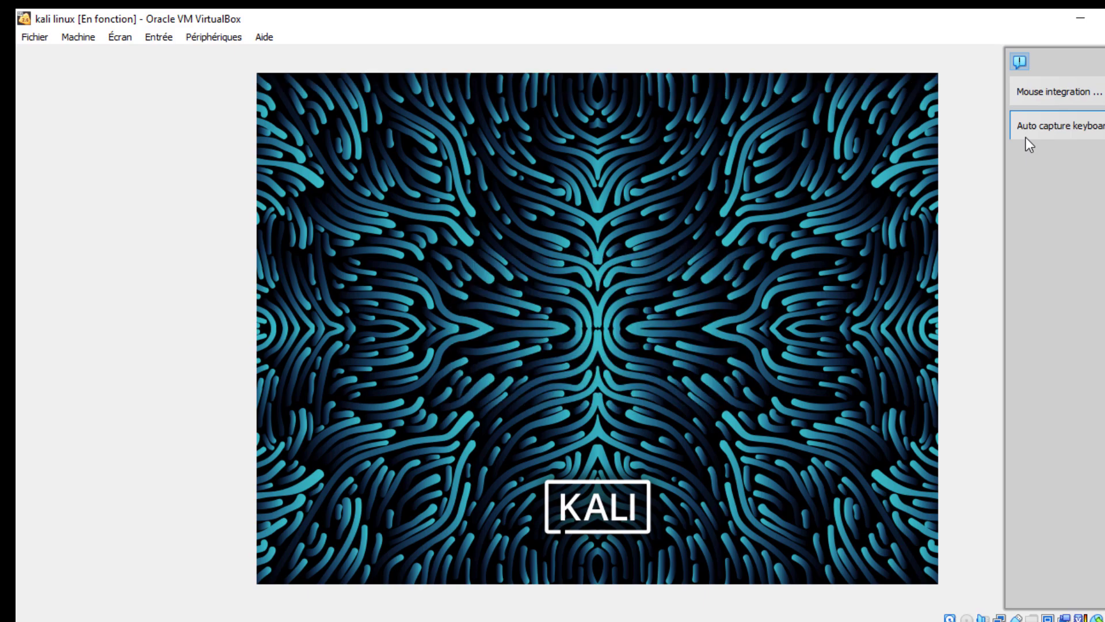